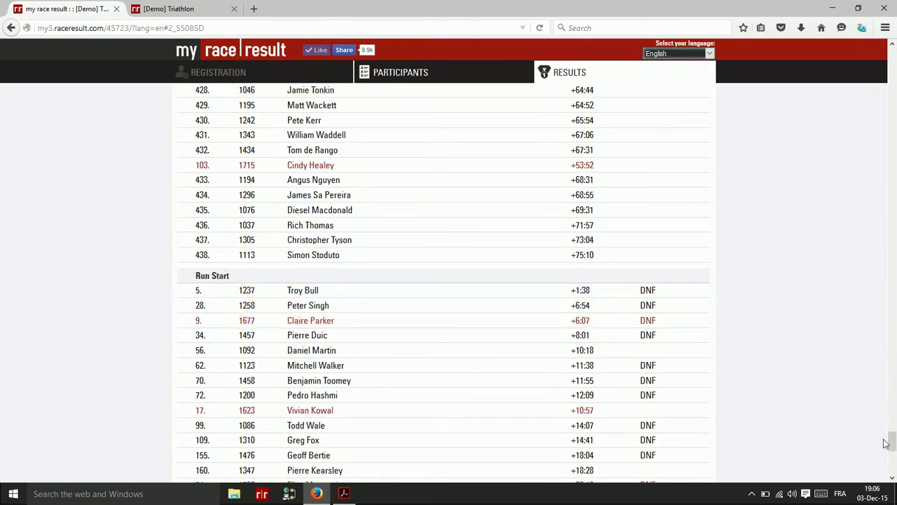
# Scroll back to the top of the Olympic LIVE results, showing the event banner and Finish rankings
pyautogui.moveTo(892, 447); pyautogui.dragTo(891, 56)
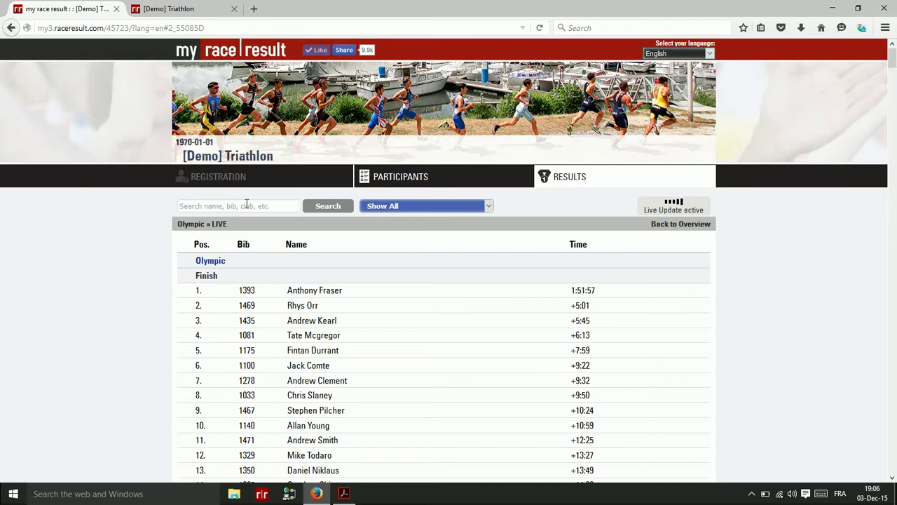
# Search bib 1092, star its result, and filter the Olympic LIVE list to favourites only
pyautogui.write('1092')
pyautogui.press('Return')
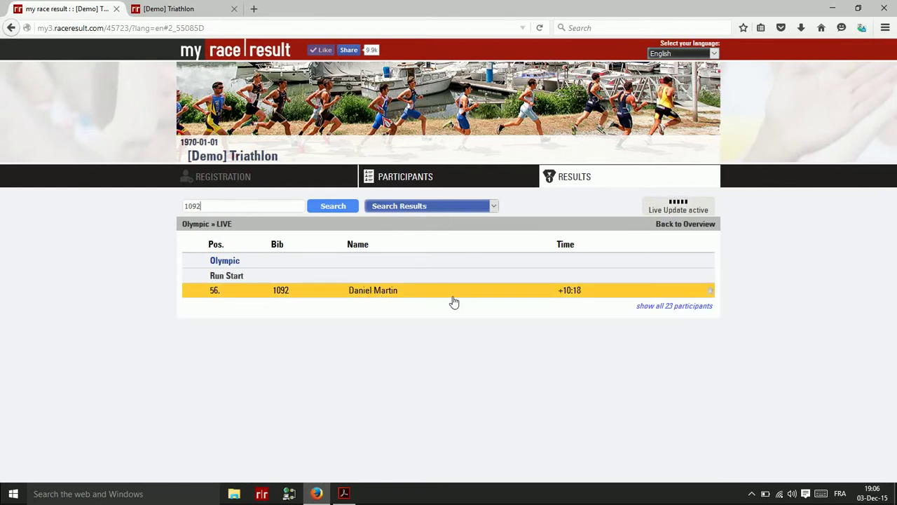
pyautogui.click(710, 291)
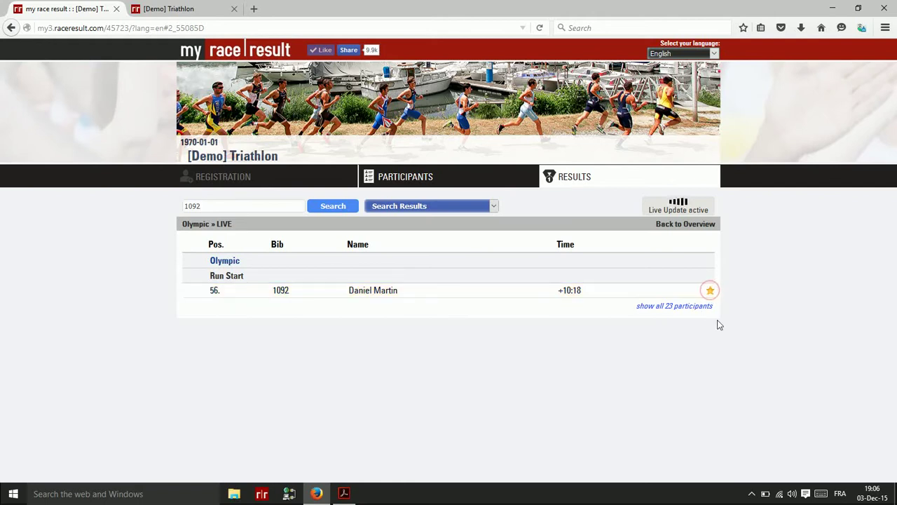
pyautogui.click(421, 208)
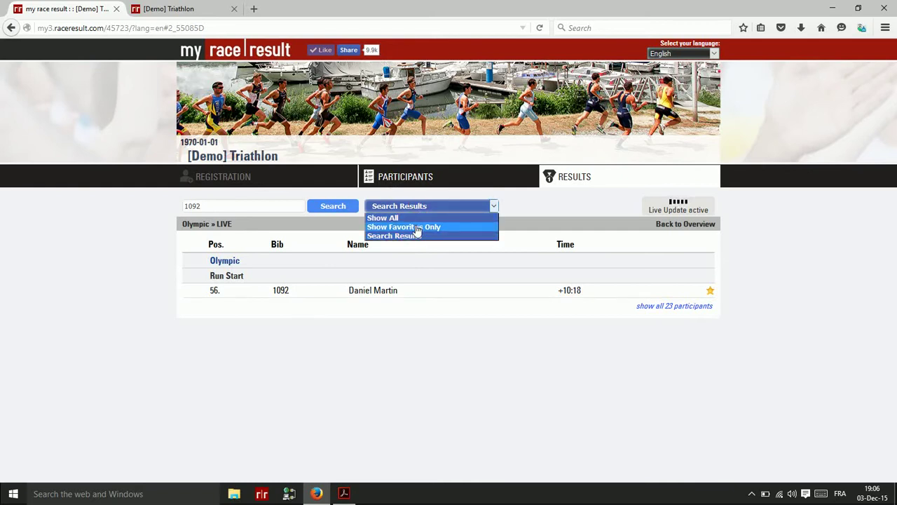
pyautogui.click(415, 226)
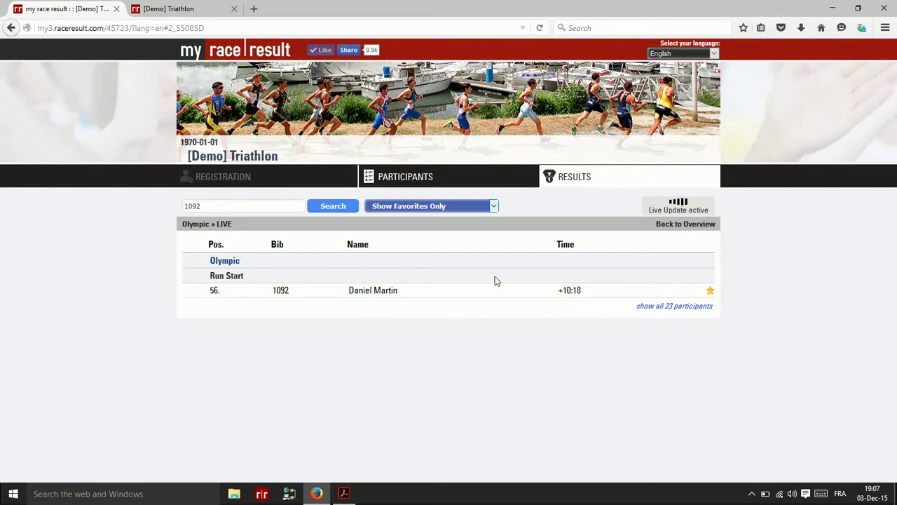
# Open the Olympic Final results and the Result Details of the 3rd-place finisher (+5:45)
pyautogui.click(573, 182)
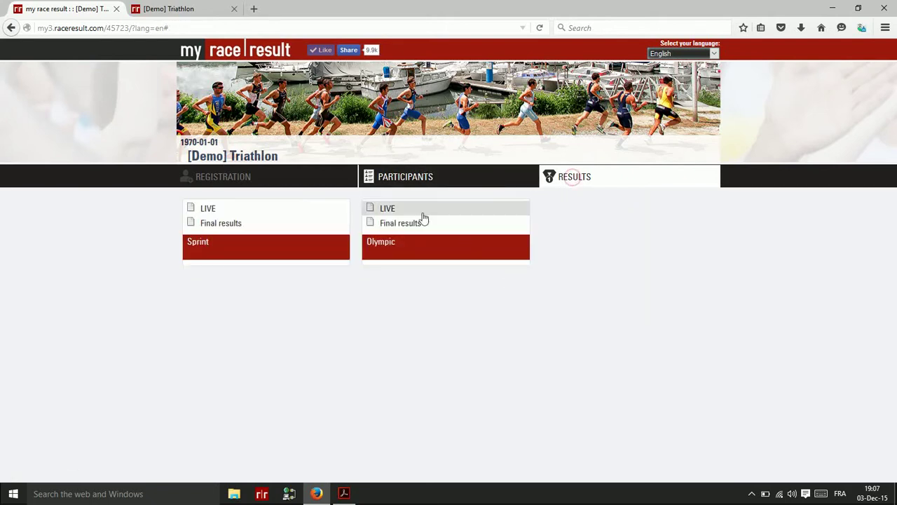
pyautogui.click(393, 228)
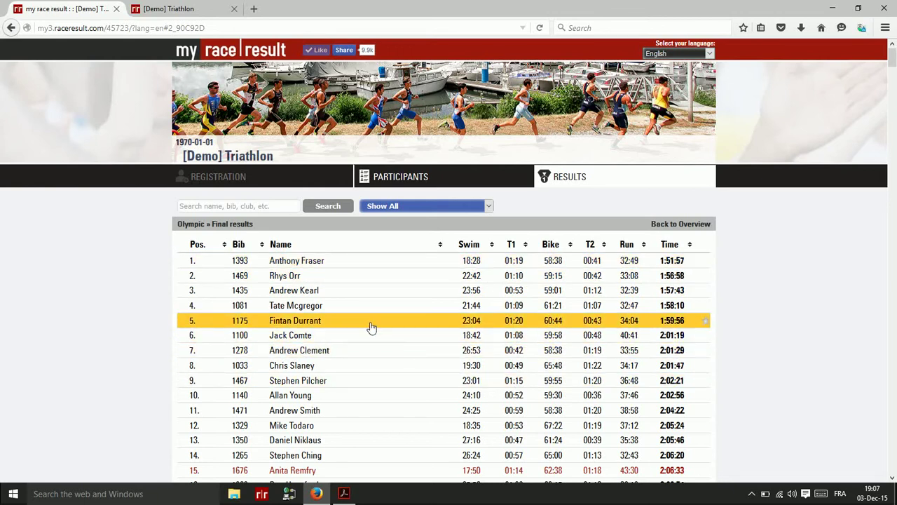
pyautogui.click(316, 295)
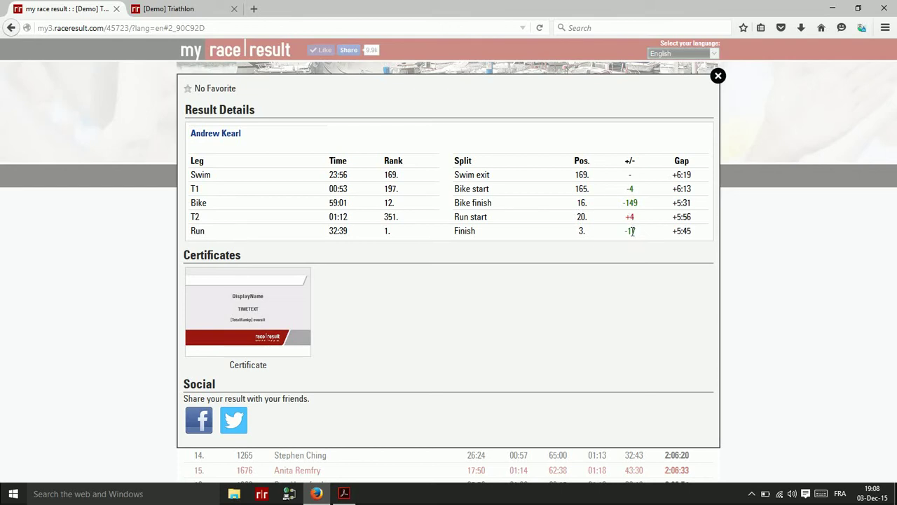
# View the finisher's certificate (1:57:43, 3rd overall), then close it and the public results site
pyautogui.click(258, 300)
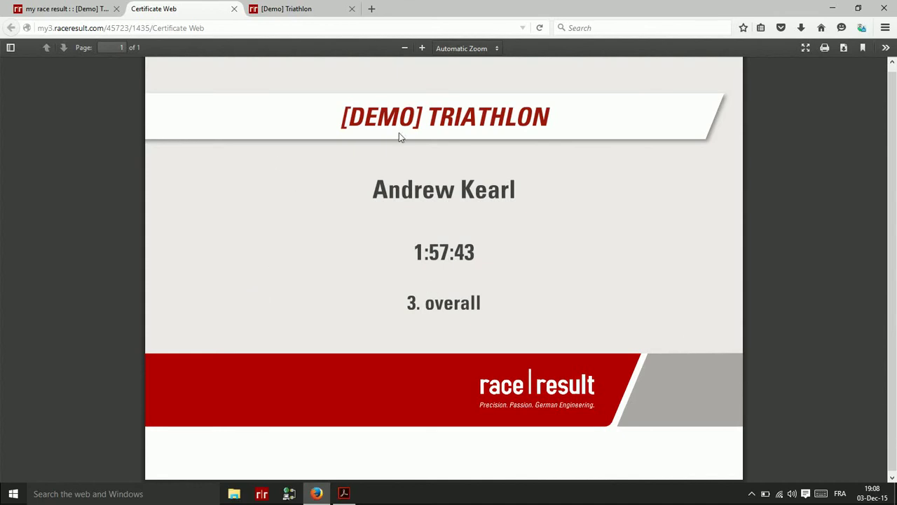
pyautogui.click(234, 9)
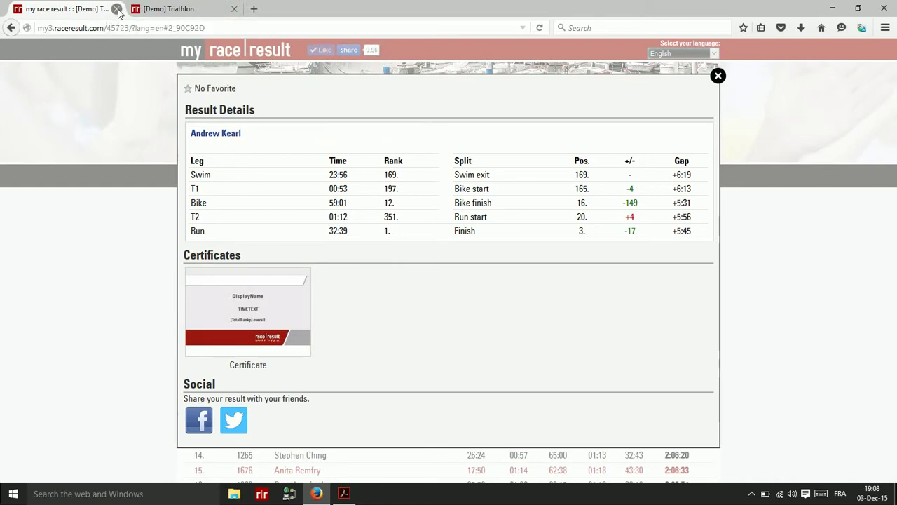
pyautogui.click(116, 9)
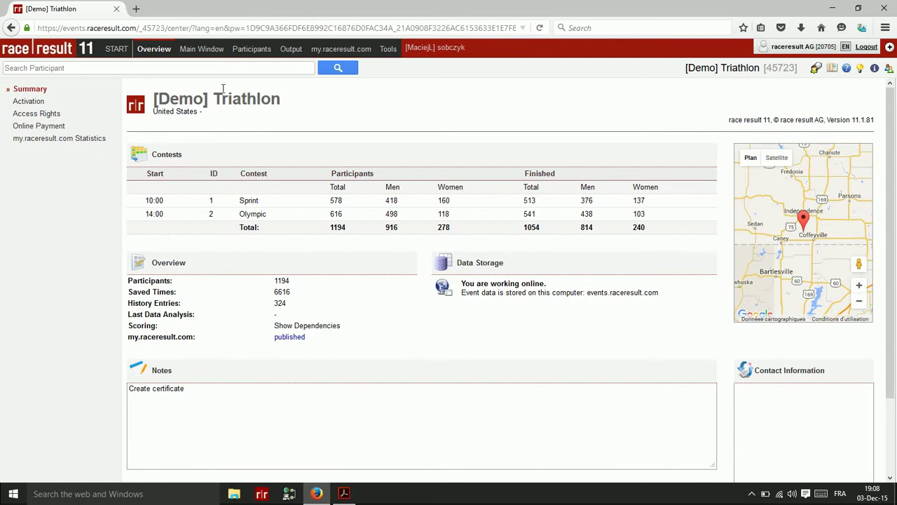
# From the Main Window, go to Contests and open the Results table under Advanced Settings
pyautogui.click(197, 54)
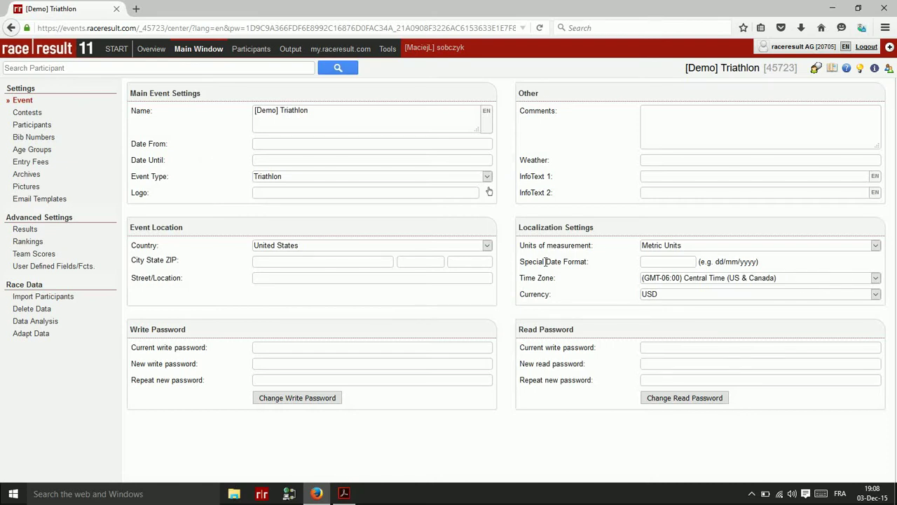
pyautogui.click(30, 113)
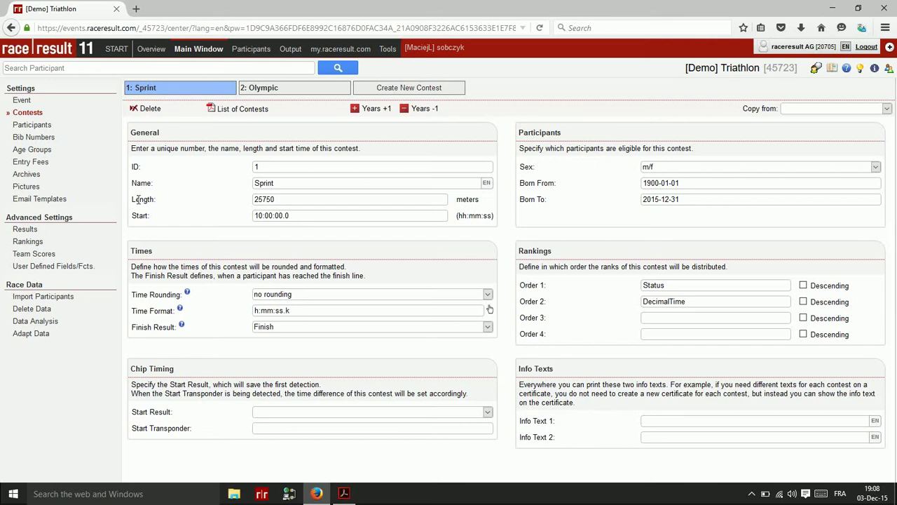
pyautogui.click(54, 228)
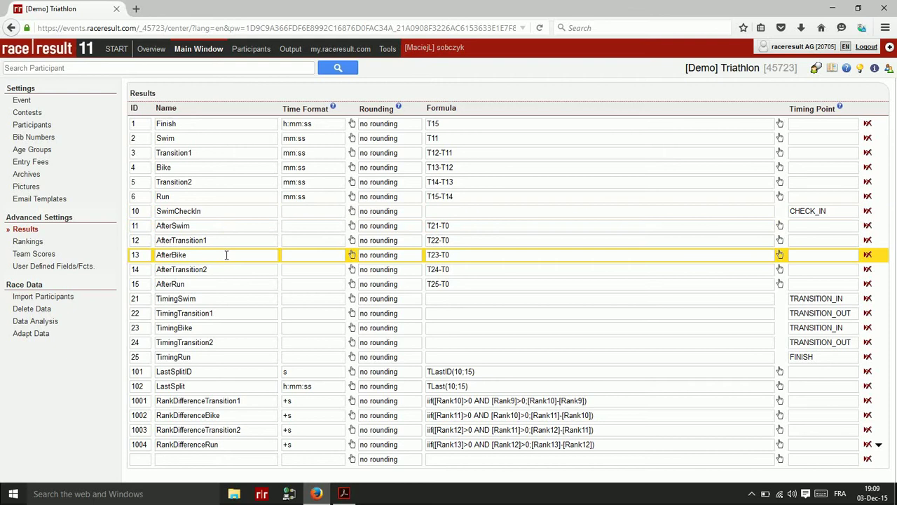
pyautogui.click(211, 300)
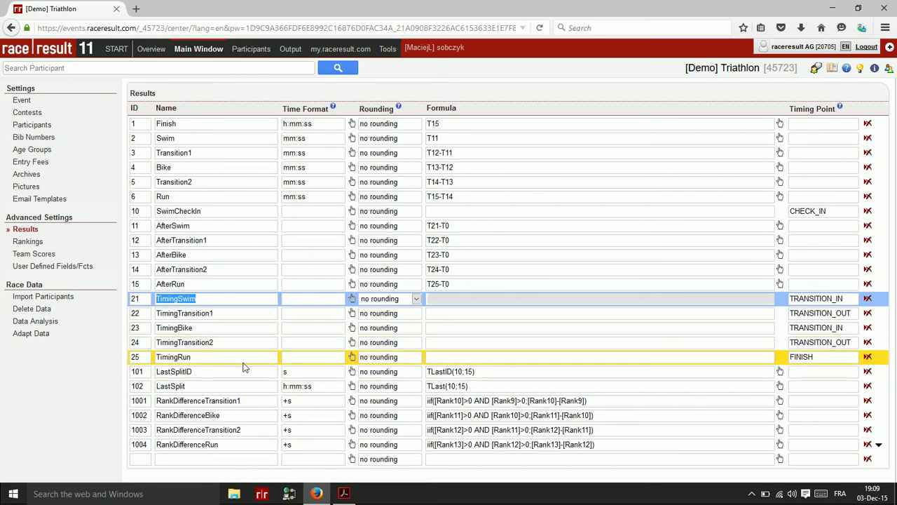
pyautogui.click(240, 123)
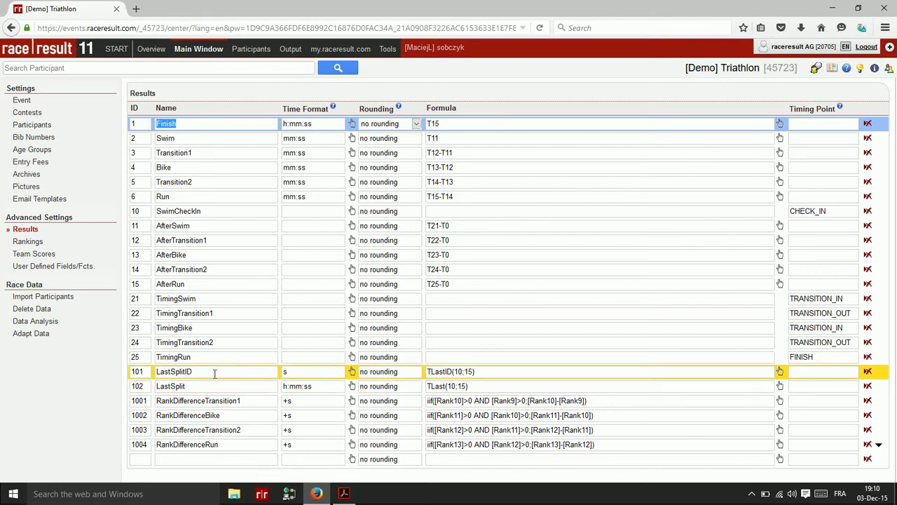
pyautogui.click(214, 374)
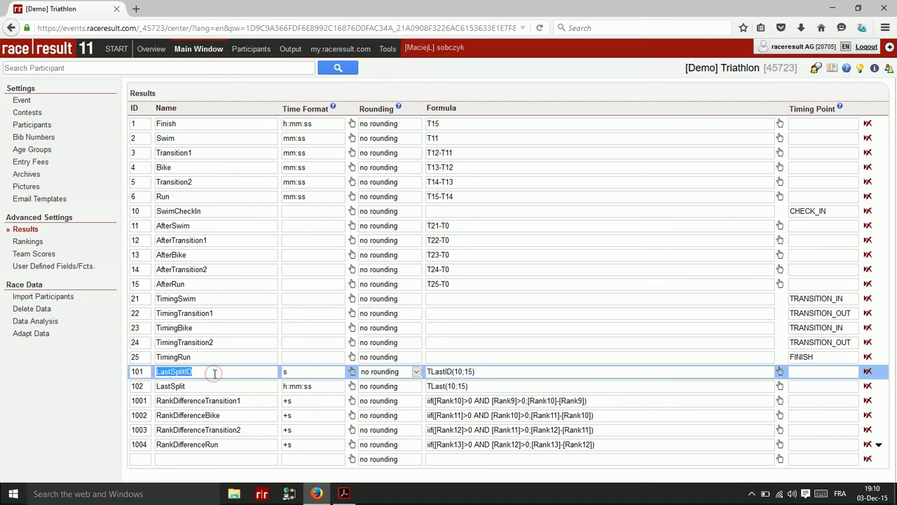
pyautogui.click(291, 371)
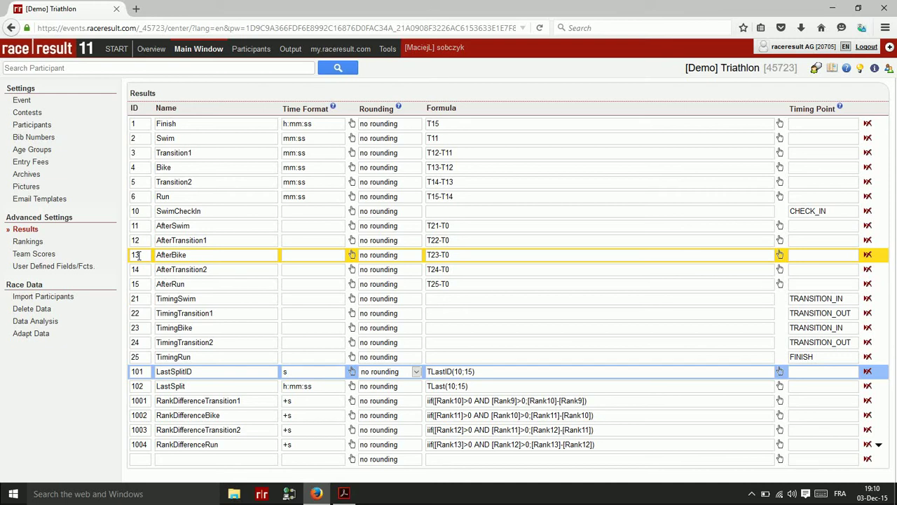
pyautogui.click(197, 386)
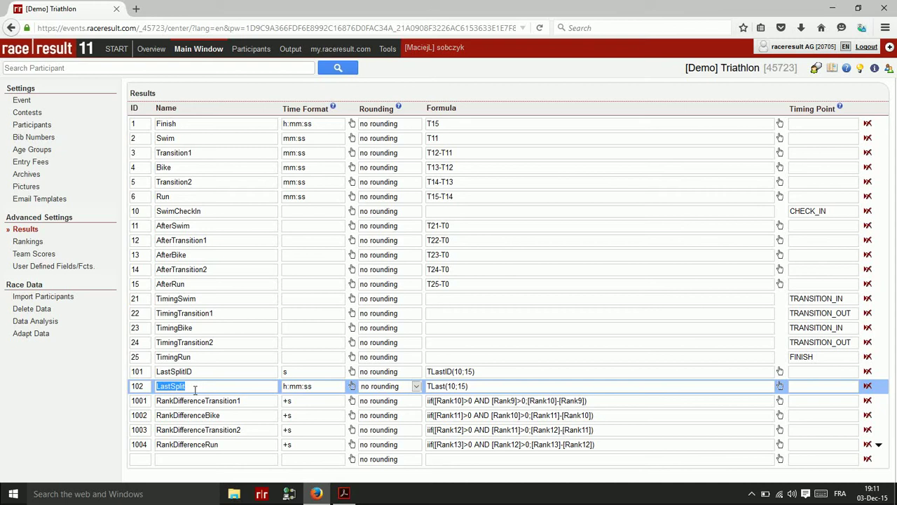
pyautogui.click(442, 387)
pyautogui.click(188, 385)
# Inspect the LastSplitName and PositionOrStatus expressions, viewing the PositionOrStatus iif formula line by line
pyautogui.click(50, 268)
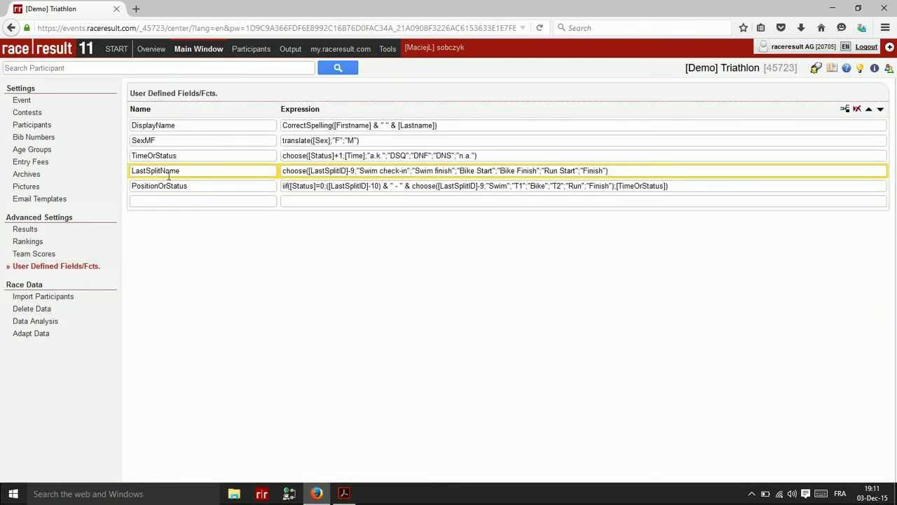
pyautogui.click(332, 171)
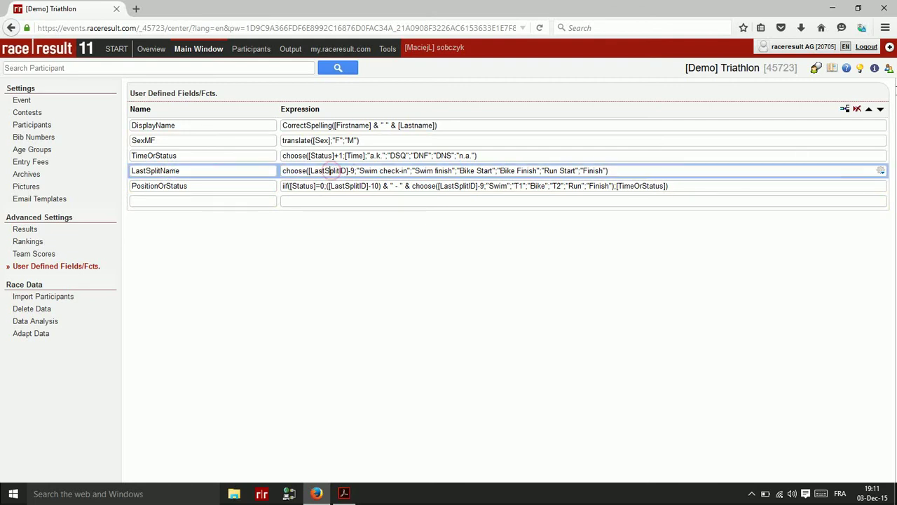
pyautogui.click(873, 70)
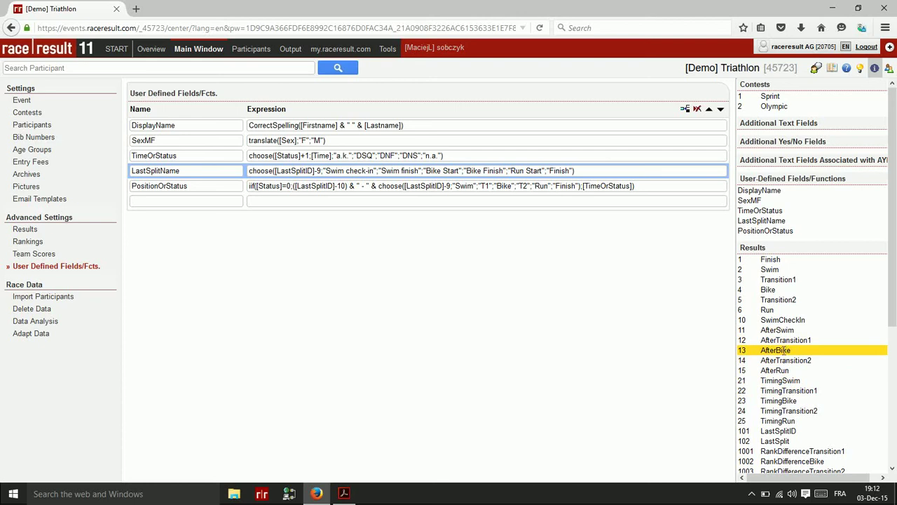
pyautogui.click(288, 188)
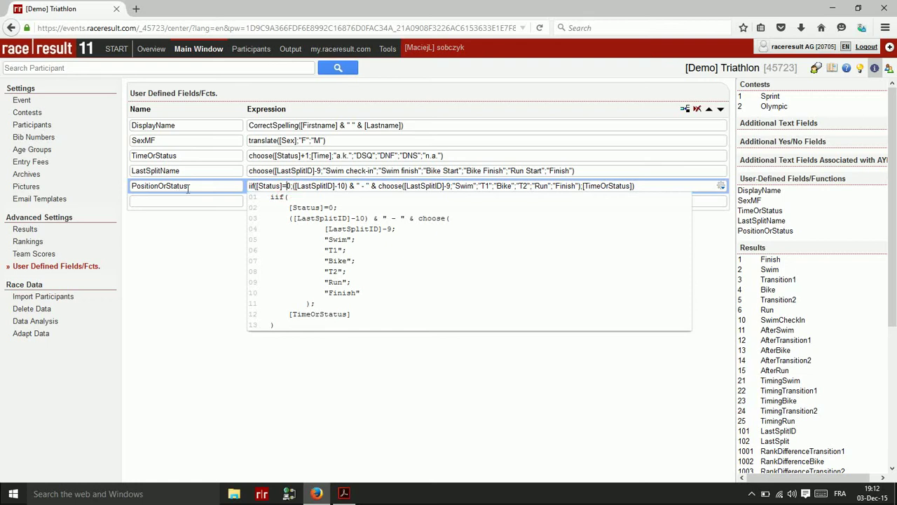
pyautogui.click(194, 187)
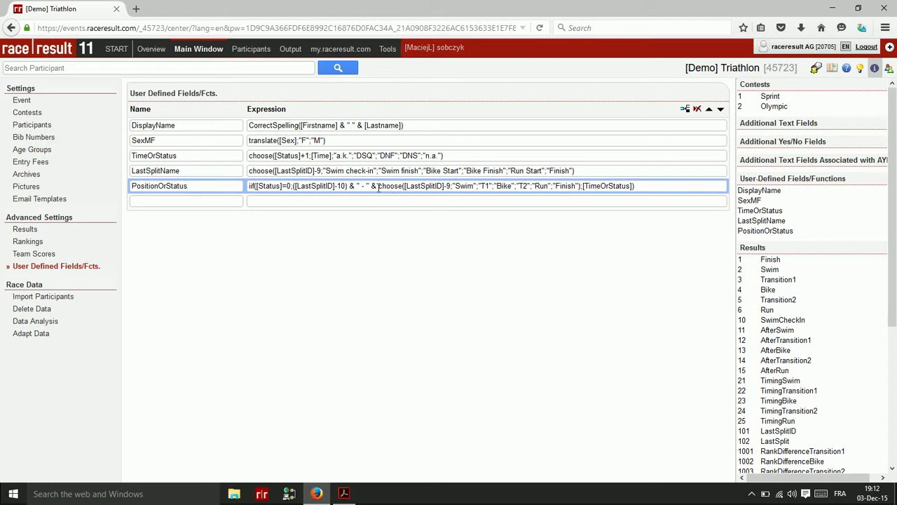
pyautogui.click(342, 172)
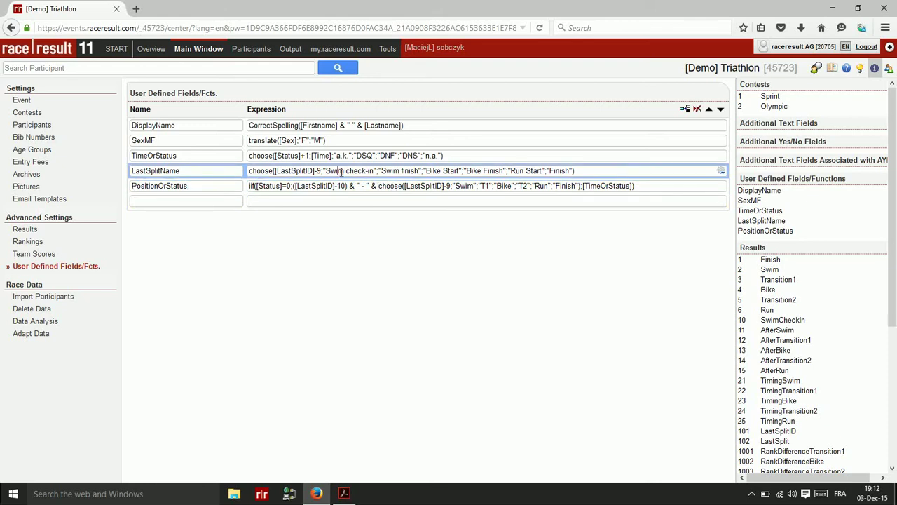
pyautogui.click(208, 187)
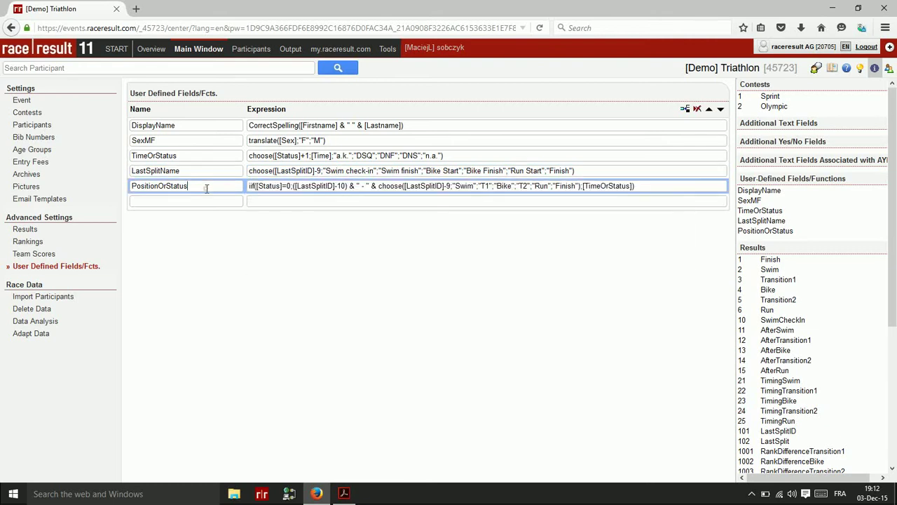
pyautogui.click(288, 187)
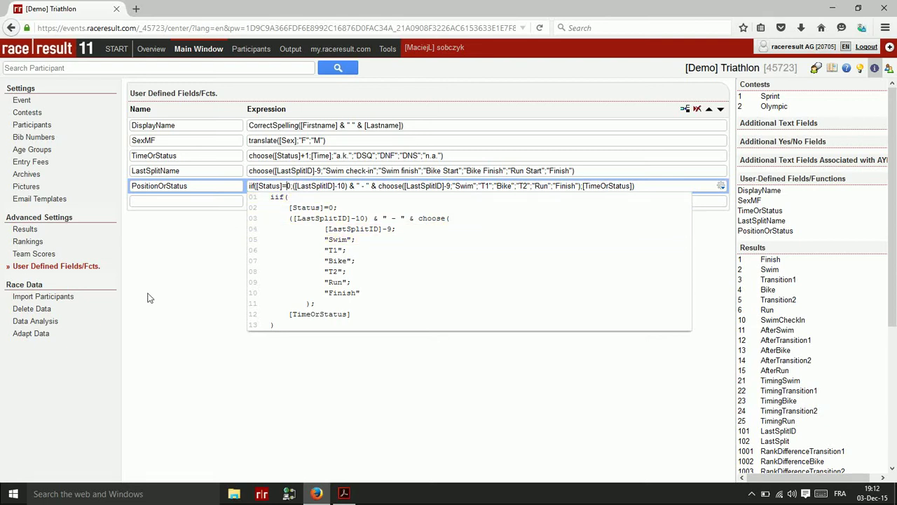
pyautogui.click(289, 58)
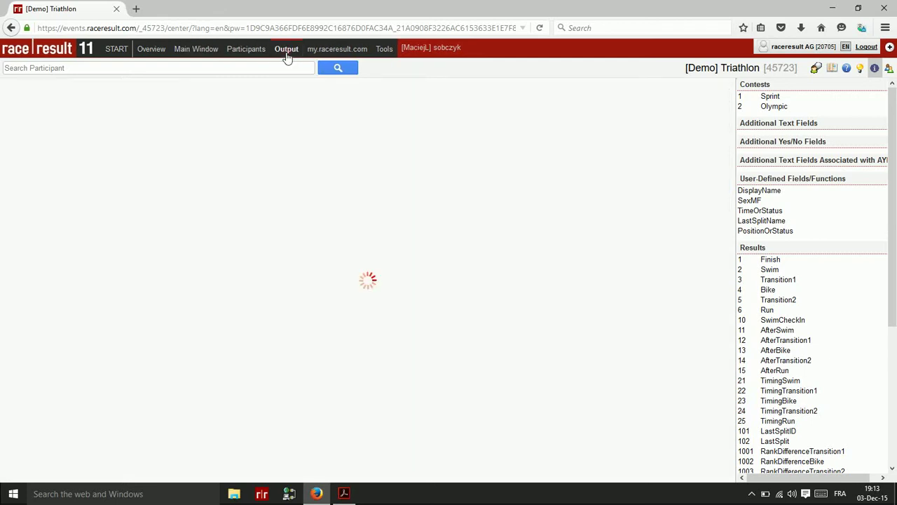
# In the LIVE list's Data/Format settings, sort records descending by LastSplitID and LastSplitName
pyautogui.click(876, 70)
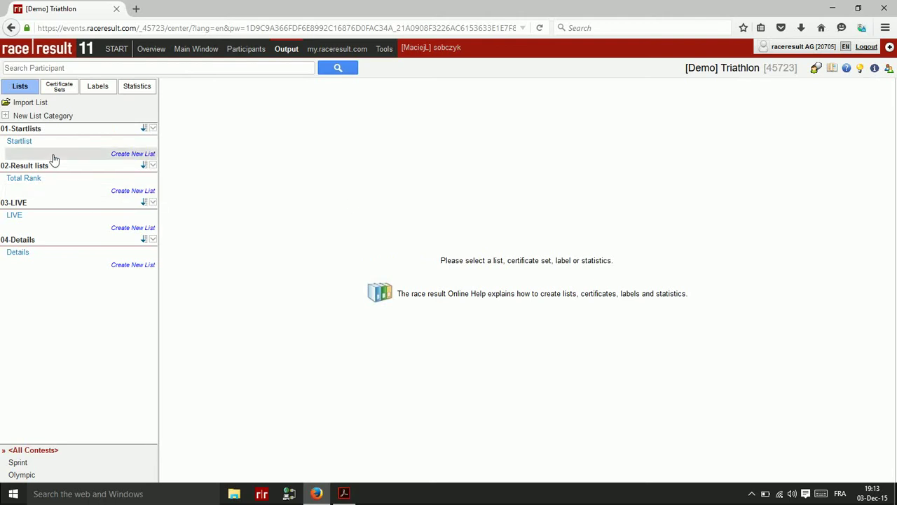
pyautogui.click(16, 215)
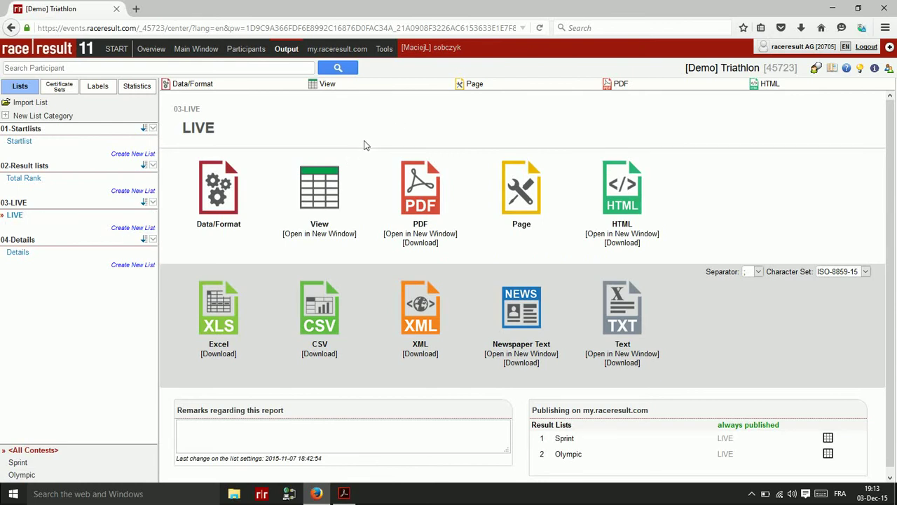
pyautogui.click(210, 89)
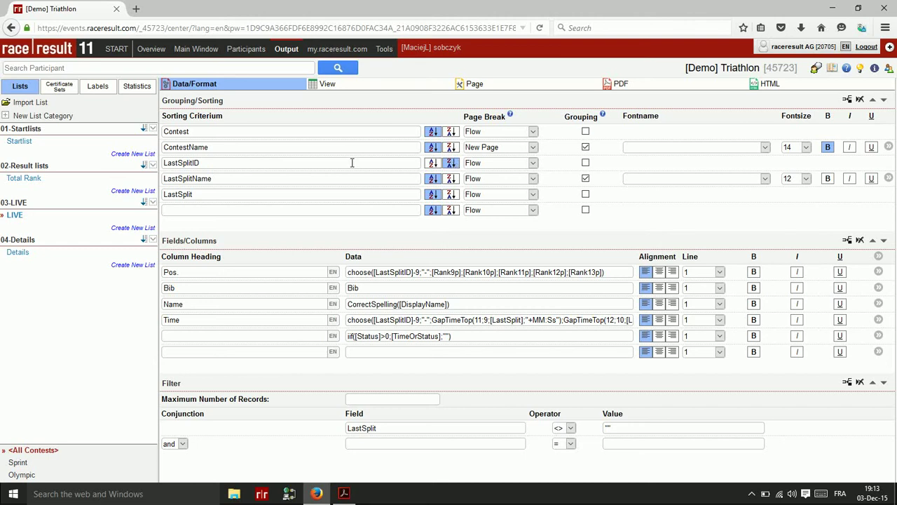
pyautogui.click(457, 165)
pyautogui.click(455, 178)
# Preview the LIVE list for Sprint down to its Run Start group, with the participant details panel shown
pyautogui.click(324, 87)
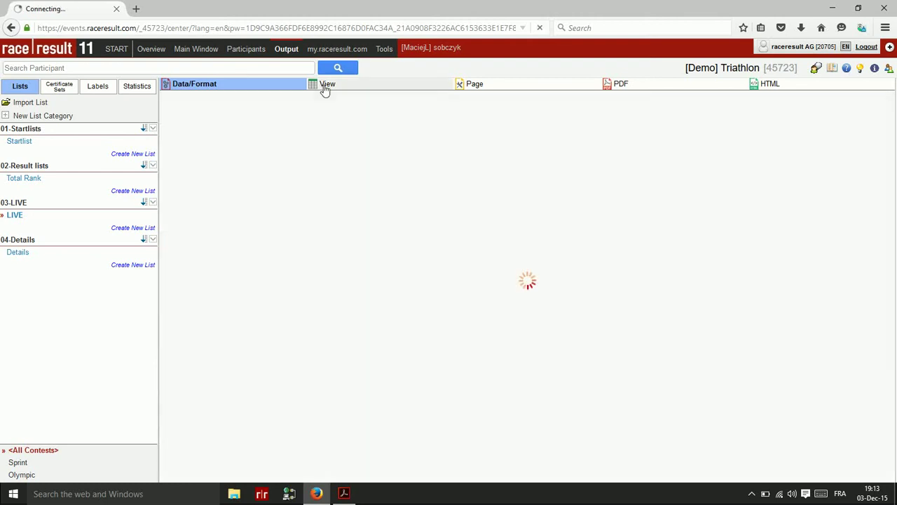
pyautogui.click(24, 465)
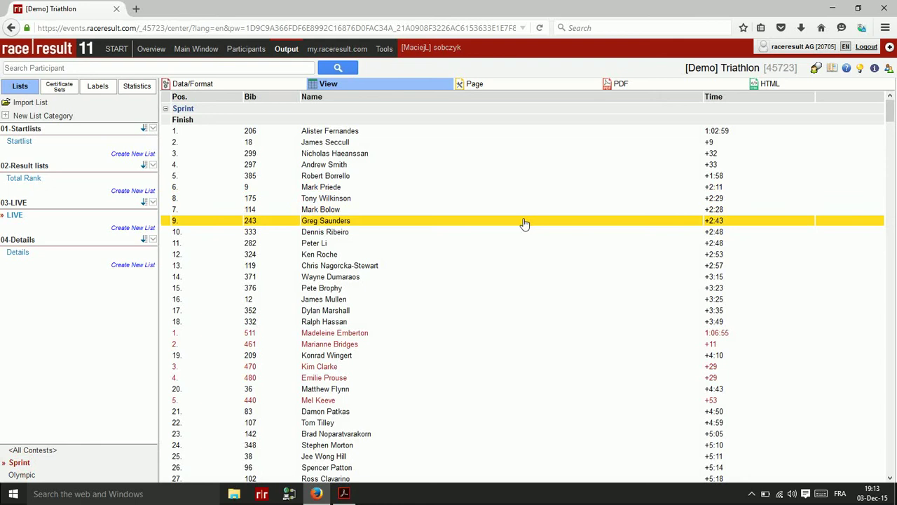
pyautogui.scroll(-3, 525, 225)
pyautogui.scroll(3, 524, 224)
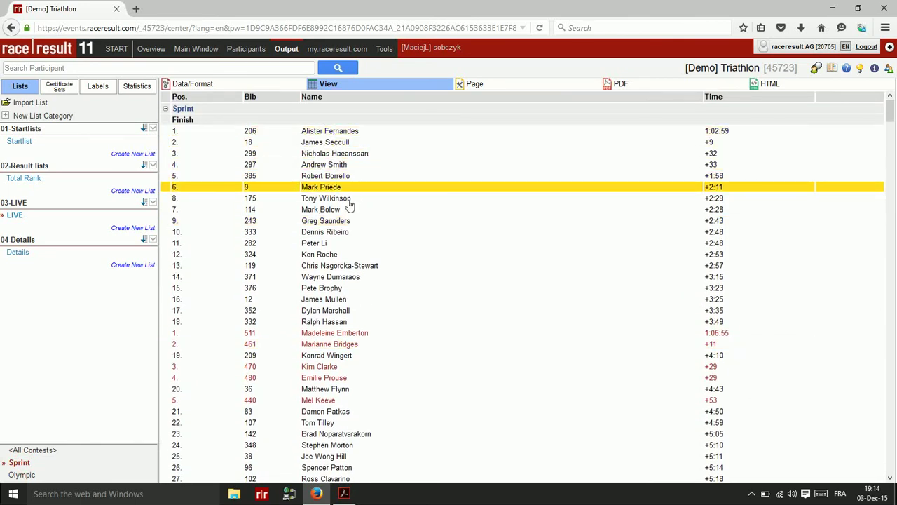
pyautogui.moveTo(890, 110); pyautogui.dragTo(892, 454)
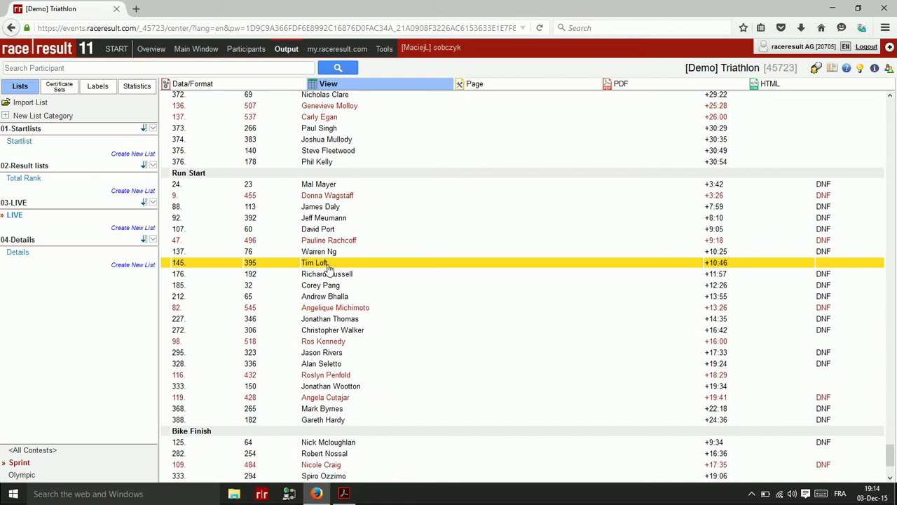
pyautogui.click(874, 70)
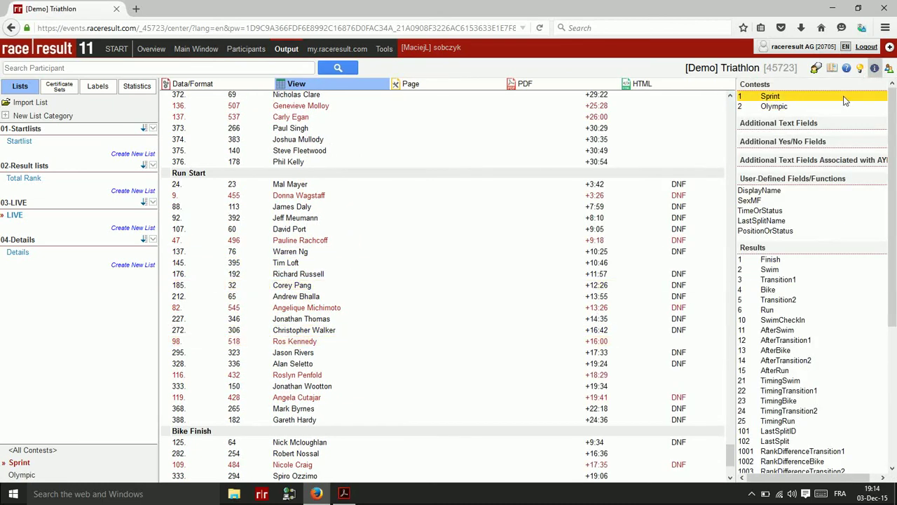
pyautogui.click(889, 70)
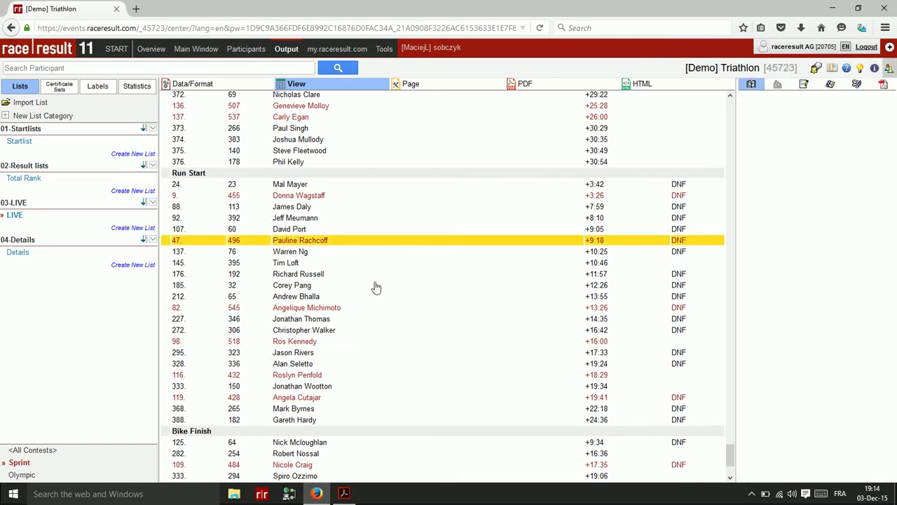
# Enter TimingRun 11:13:32.0 for bib 395 on its Results page, giving Finish 01:13:32.0
pyautogui.click(306, 262)
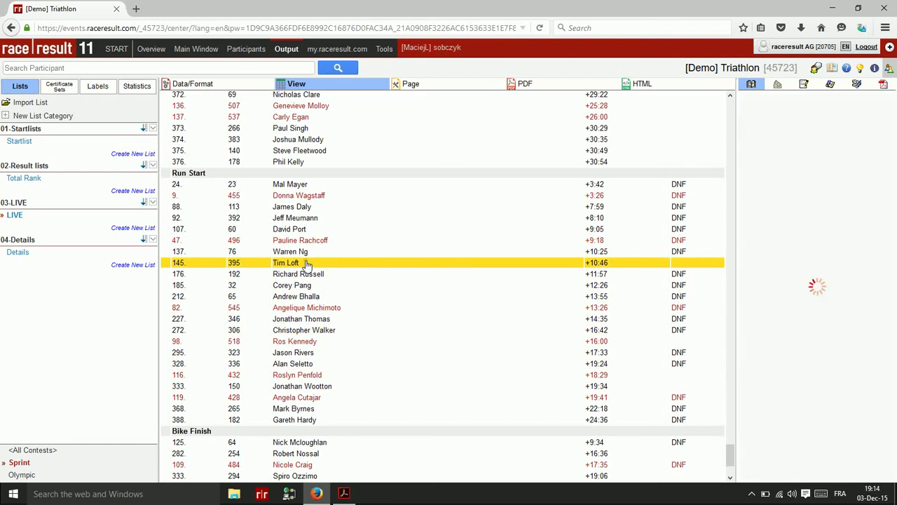
pyautogui.click(831, 88)
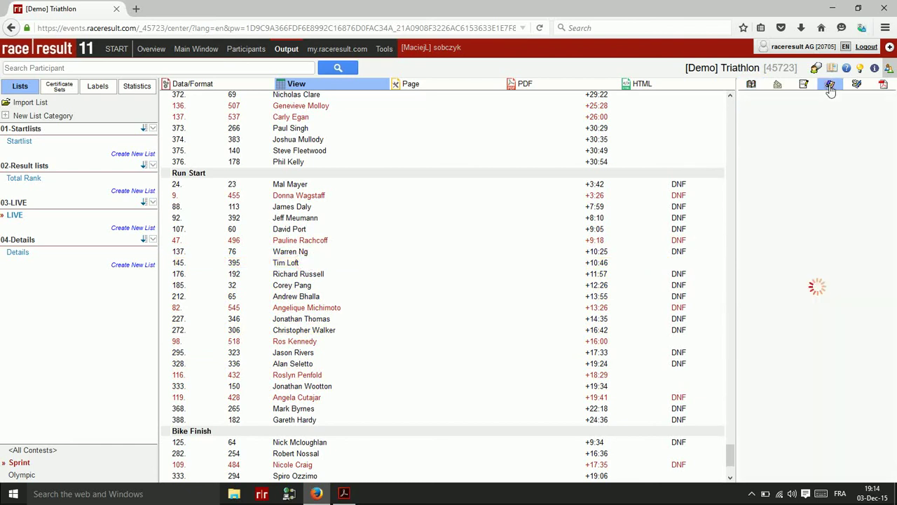
pyautogui.click(805, 85)
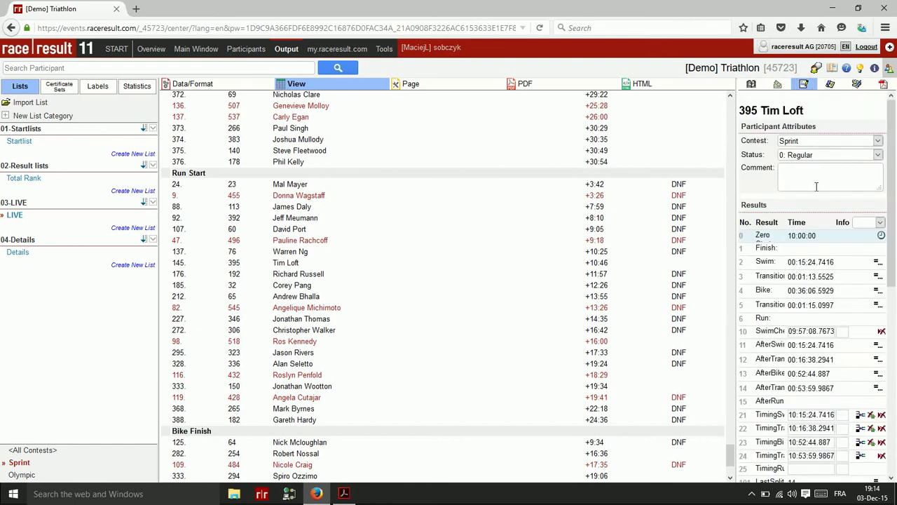
pyautogui.scroll(-3, 759, 364)
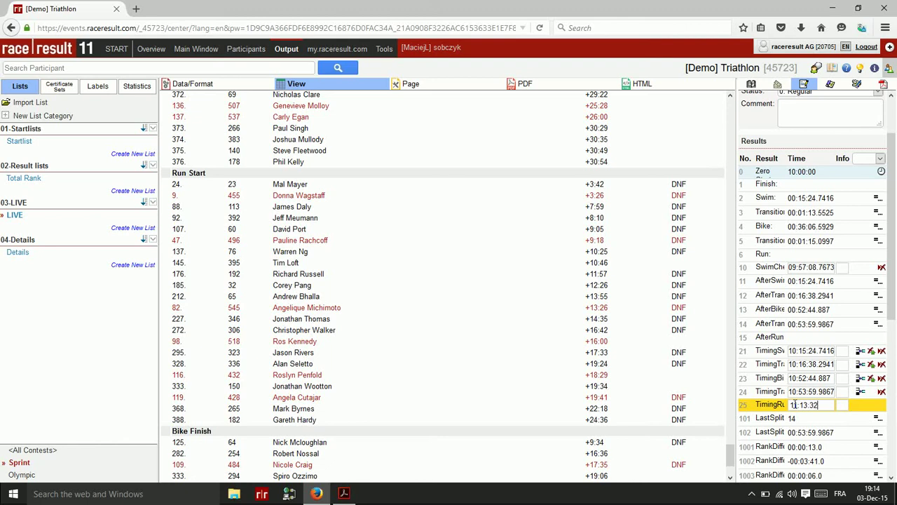
pyautogui.press('Return')
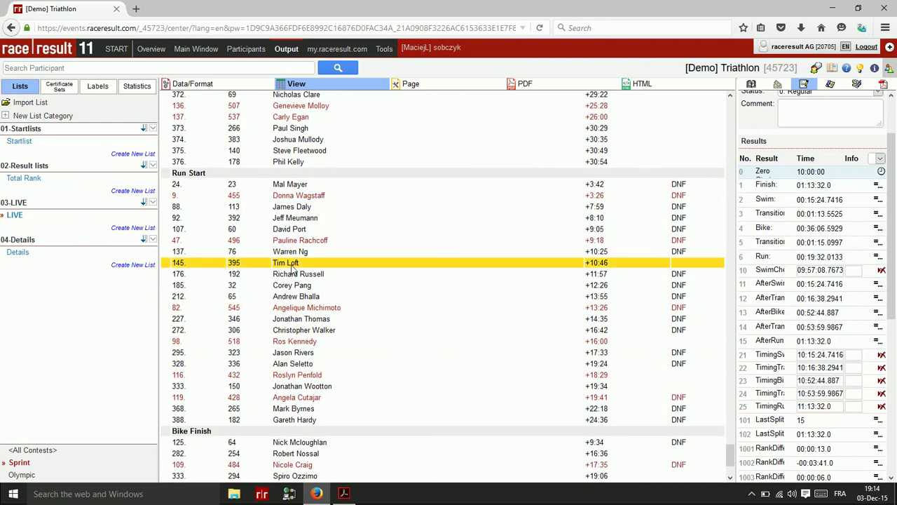
# Refresh the LIVE preview, find the bib 395 participant by name, then open the 04-Details list
pyautogui.click(299, 89)
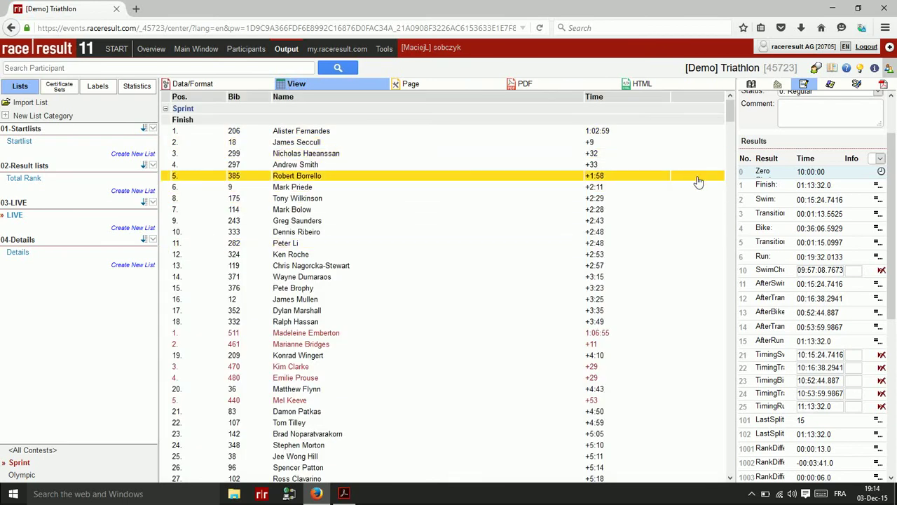
pyautogui.moveTo(732, 114); pyautogui.dragTo(722, 152)
pyautogui.click(722, 152)
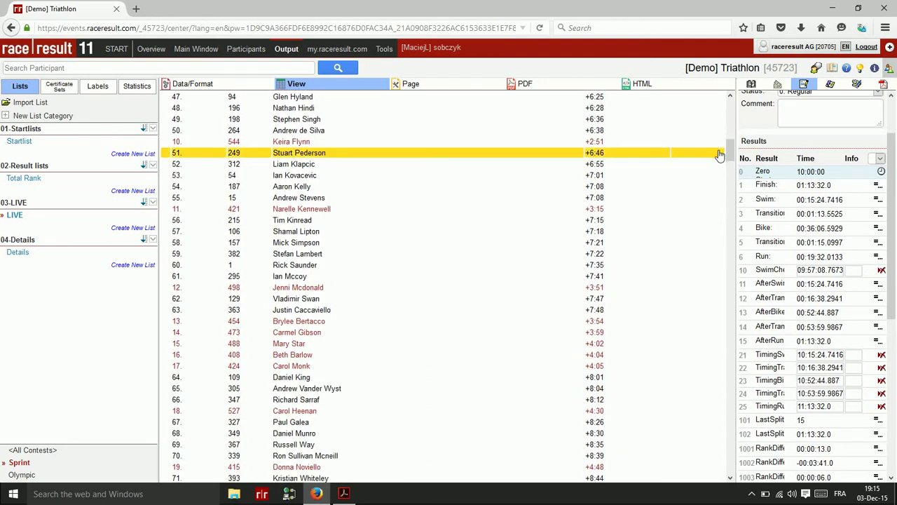
pyautogui.hotkey('ctrl', 'f')
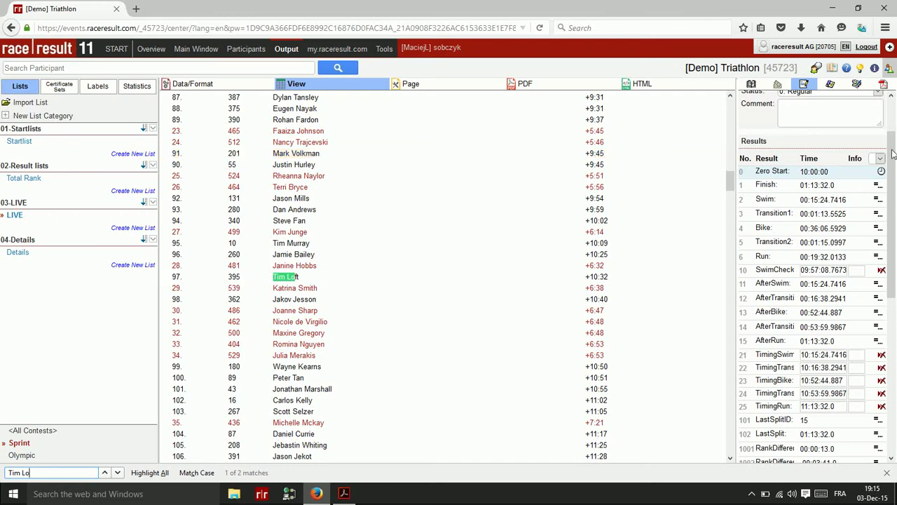
pyautogui.scroll(5, 368, 237)
pyautogui.scroll(20, 367, 237)
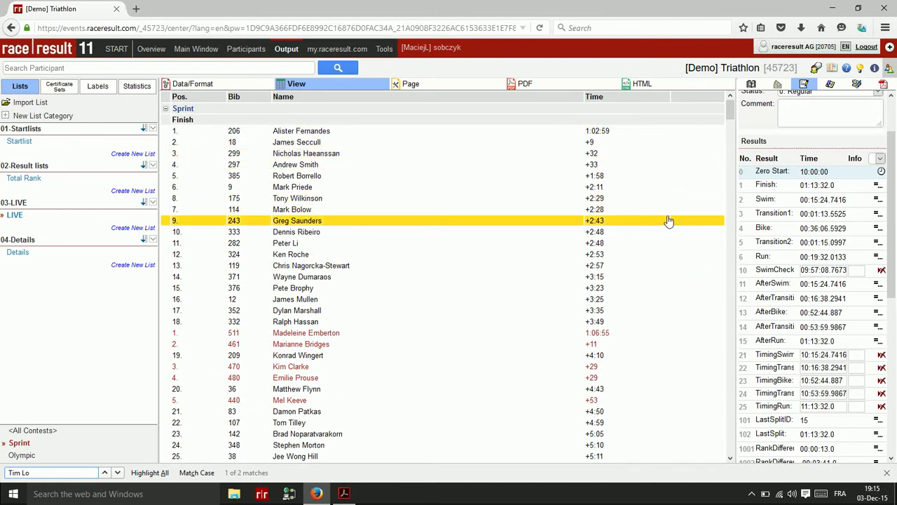
pyautogui.click(27, 254)
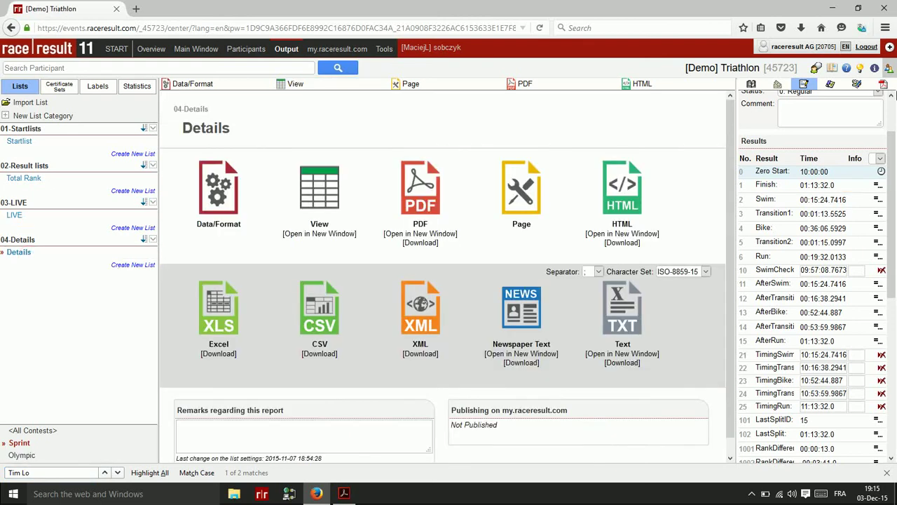
pyautogui.click(889, 68)
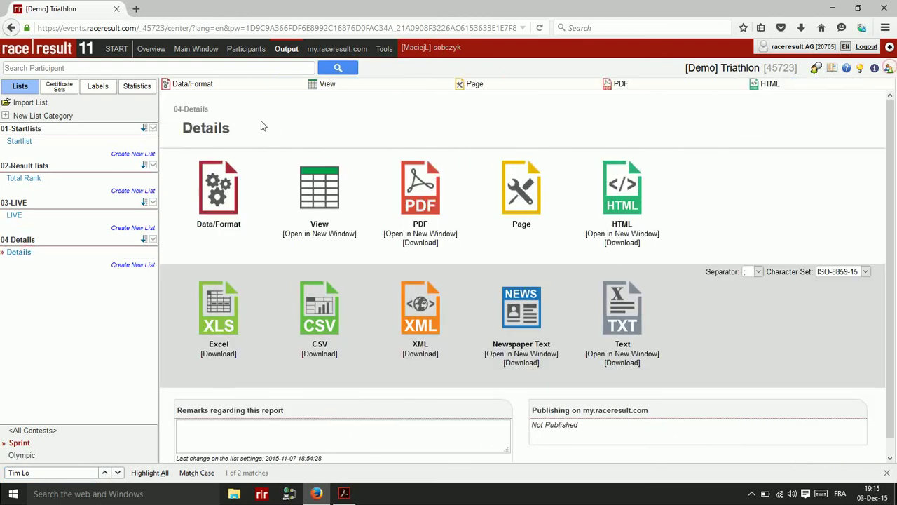
# Preview the 04-Details list's athlete leg times, ranks, splits, position changes and gaps, then return to its field setup
pyautogui.click(328, 85)
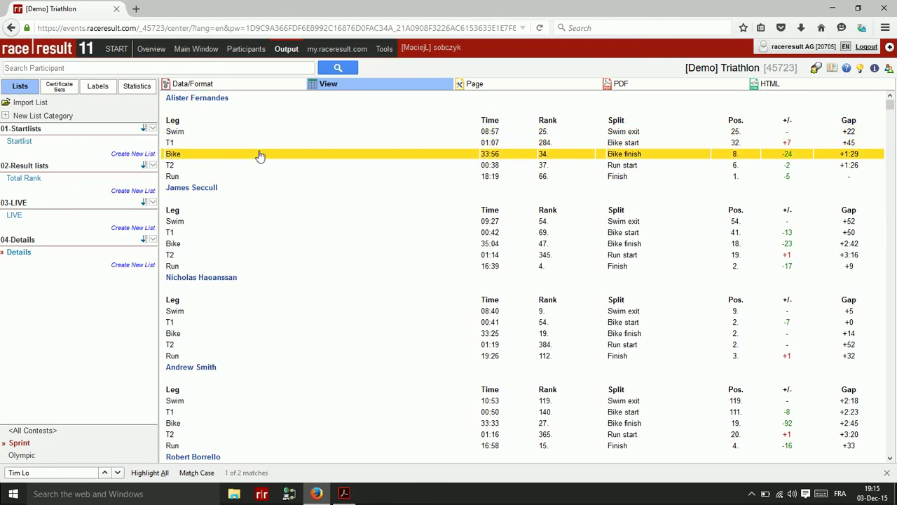
pyautogui.click(211, 84)
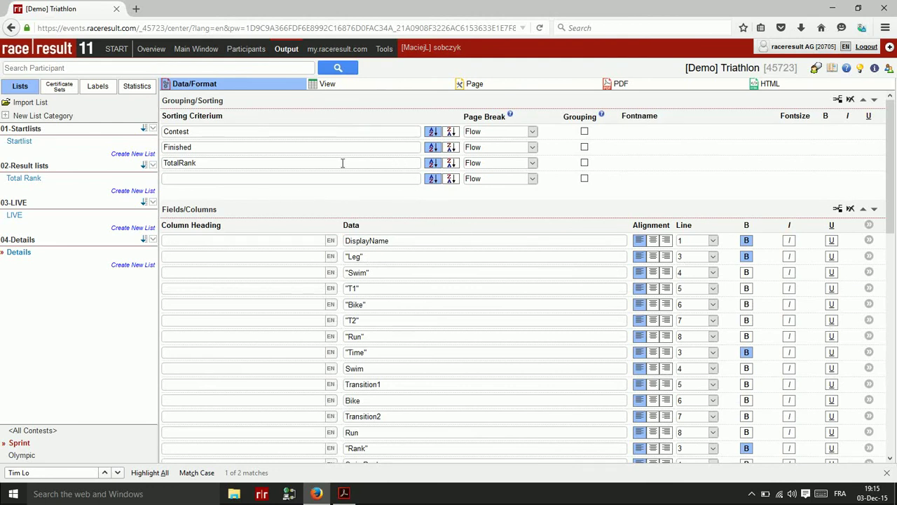
# Scroll through the Details list's fields to the iif and GapTimeTop rows, then go to the event's main settings
pyautogui.scroll(-2, 333, 164)
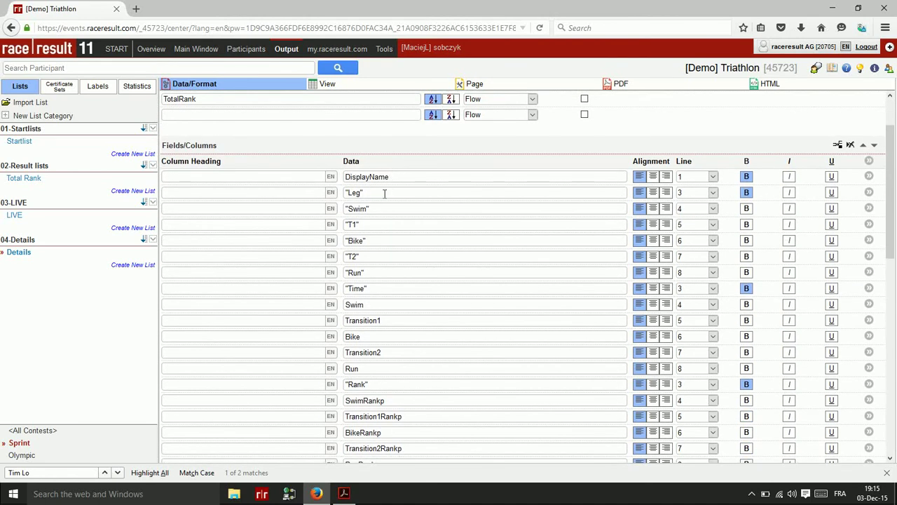
pyautogui.scroll(-15, 383, 180)
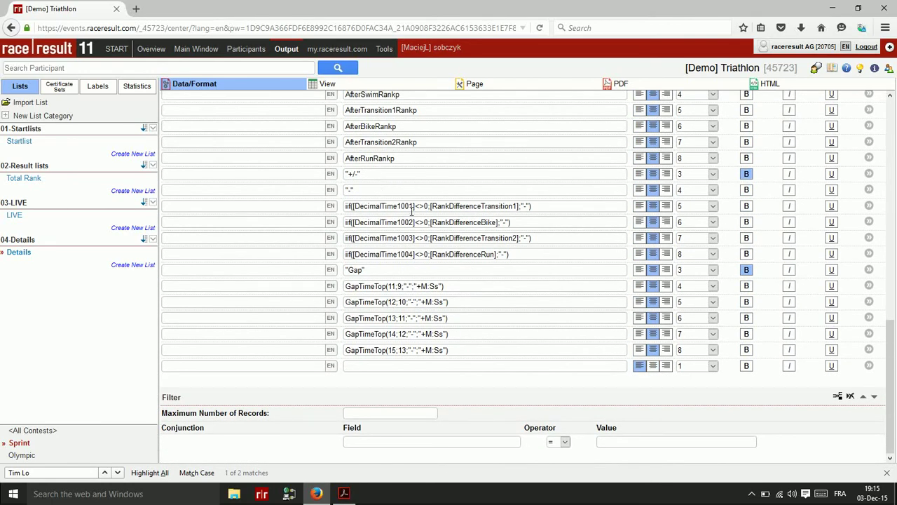
pyautogui.scroll(15, 411, 213)
pyautogui.scroll(-15, 408, 218)
pyautogui.scroll(15, 443, 238)
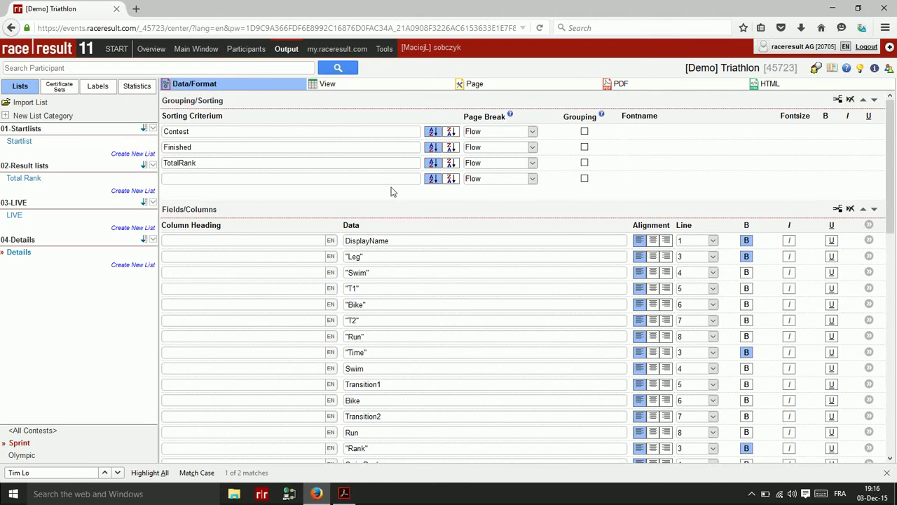
pyautogui.click(202, 53)
# Open the result definitions, select the RankDifferenceTransition1 formula and show the fields and rankings panel
pyautogui.click(26, 229)
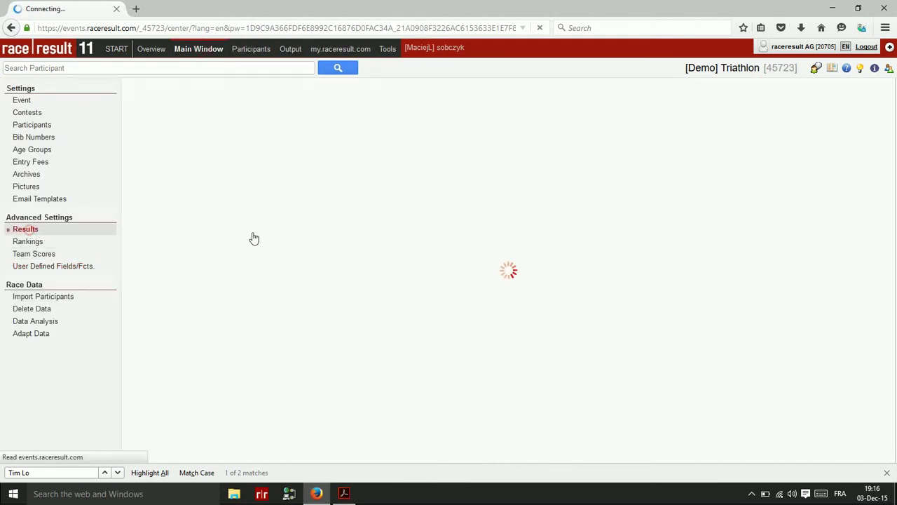
pyautogui.scroll(-1, 322, 208)
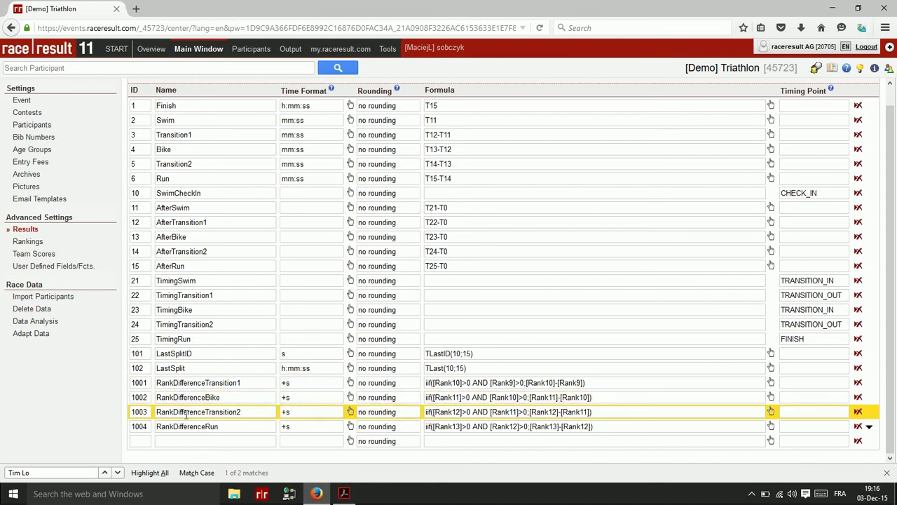
pyautogui.click(461, 384)
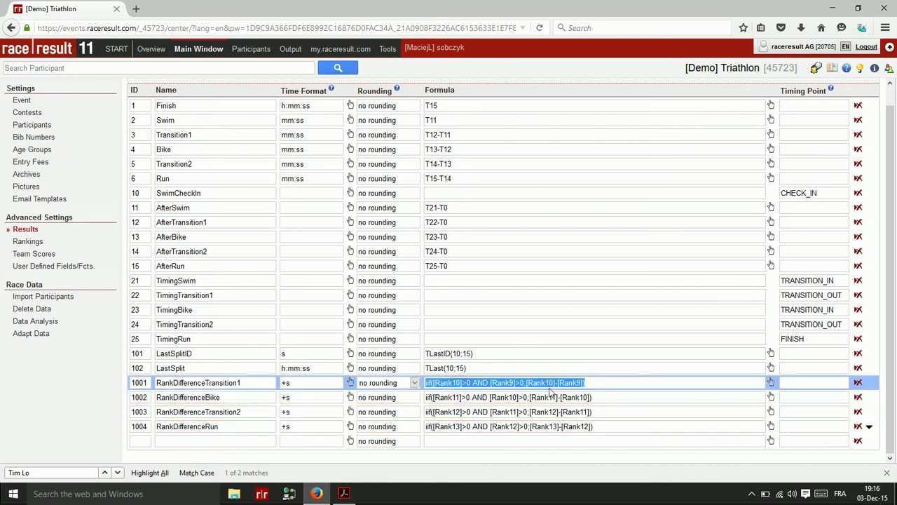
pyautogui.click(876, 70)
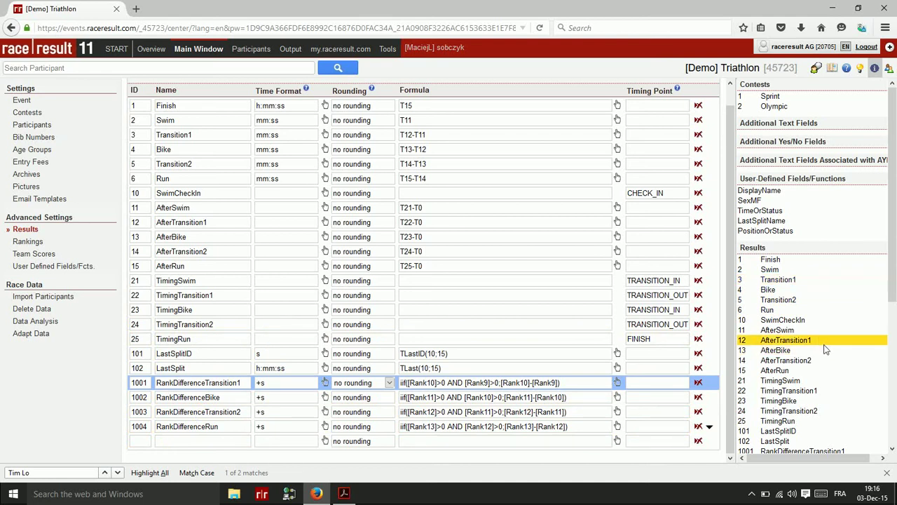
# Examine the Transition1 formula's condition and row 1001's +s time format, close the panel, and return to output lists
pyautogui.scroll(-5, 825, 349)
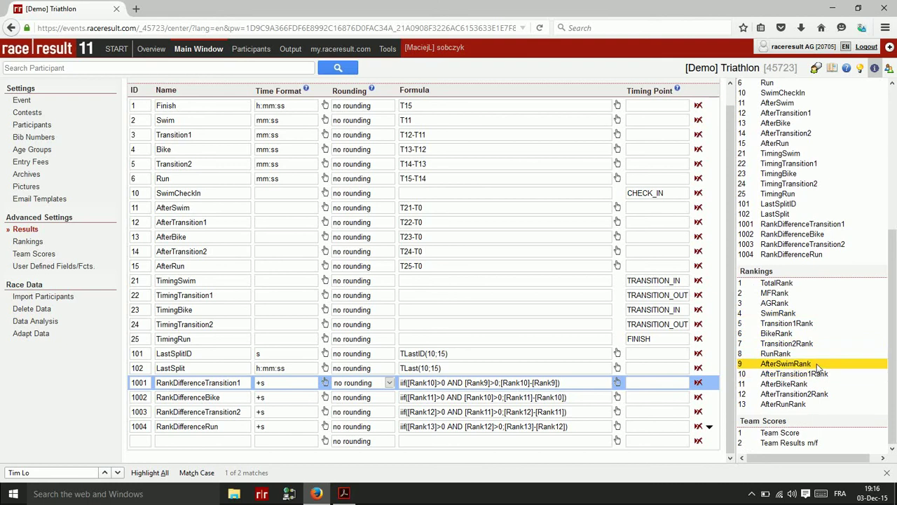
pyautogui.click(497, 382)
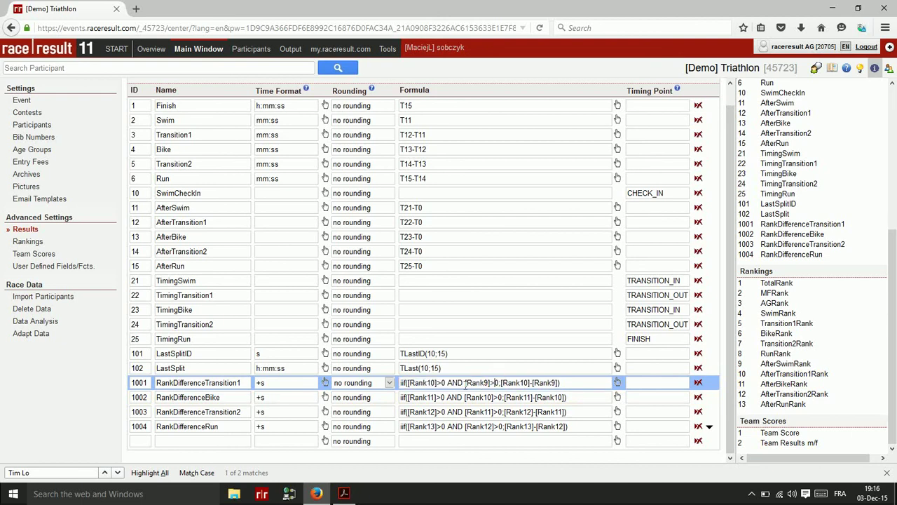
pyautogui.moveTo(407, 382); pyautogui.dragTo(504, 384)
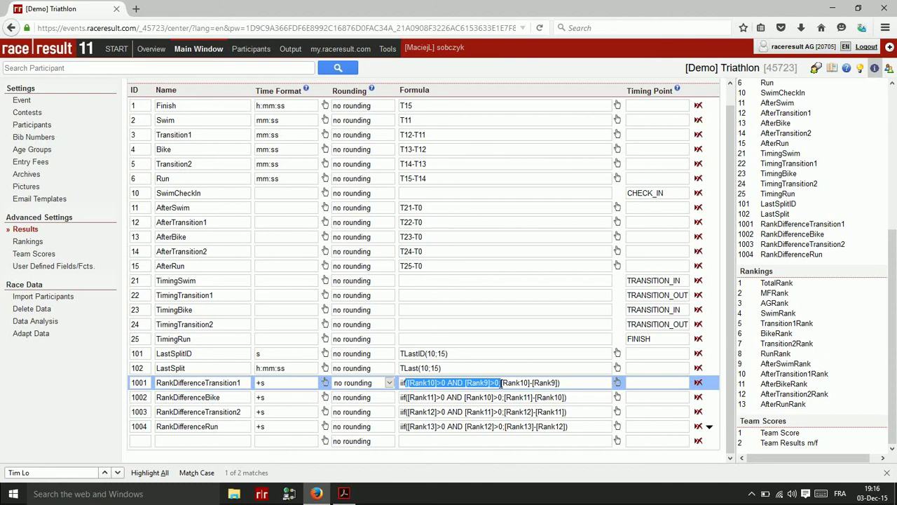
pyautogui.click(295, 386)
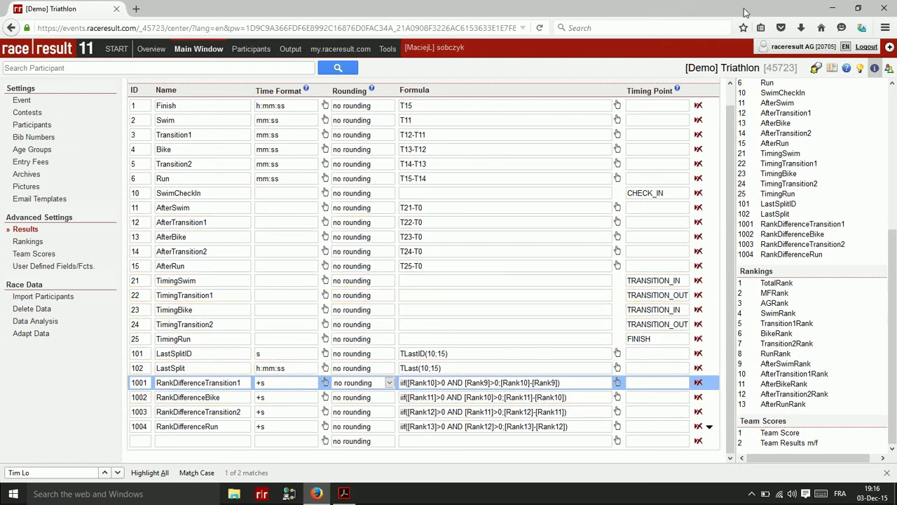
pyautogui.click(876, 70)
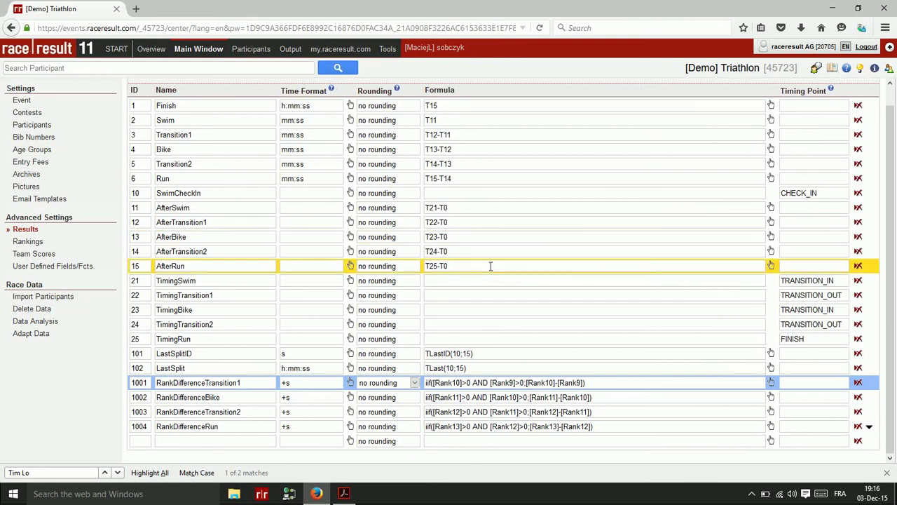
pyautogui.click(292, 51)
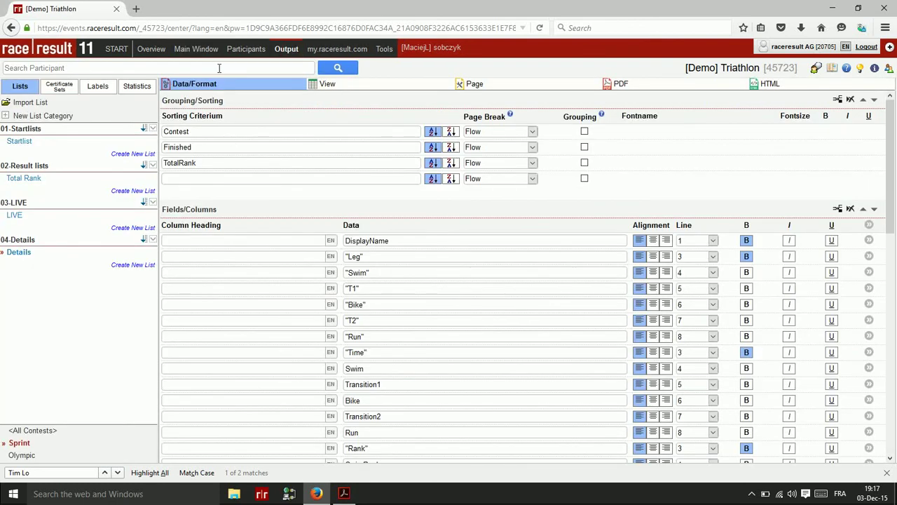
# Open the Split / status overview under Statistics and set it to <All Contests>
pyautogui.click(138, 89)
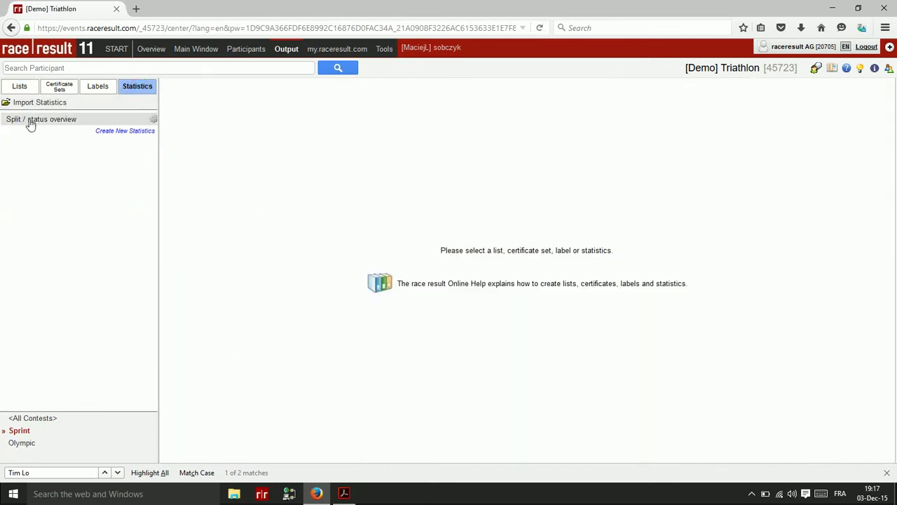
pyautogui.click(29, 120)
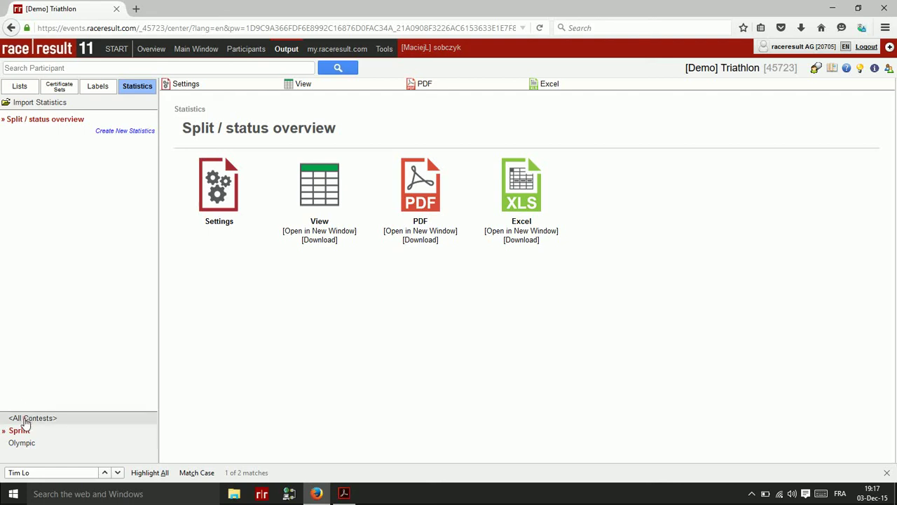
pyautogui.click(26, 420)
# Preview the split/status counts table, then show the Standard Statistics settings with ContestName rows and PositionOrStatus columns
pyautogui.click(309, 86)
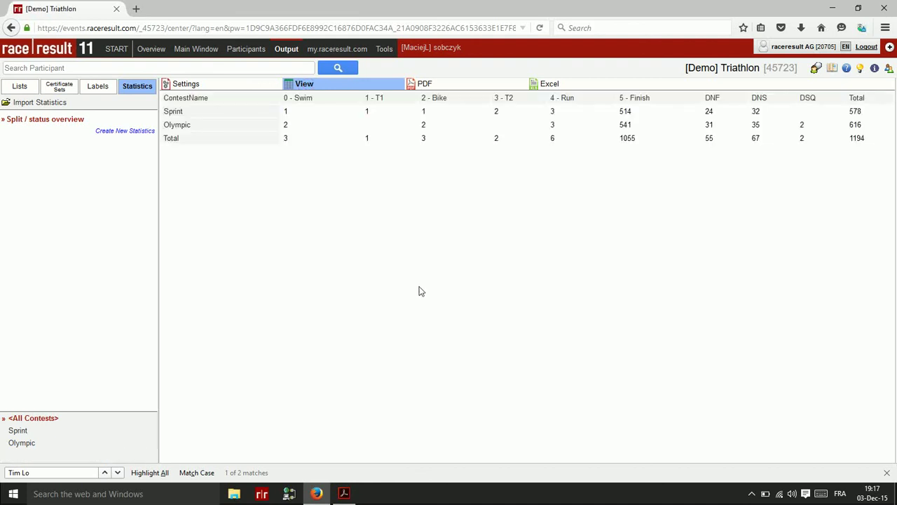
pyautogui.click(184, 84)
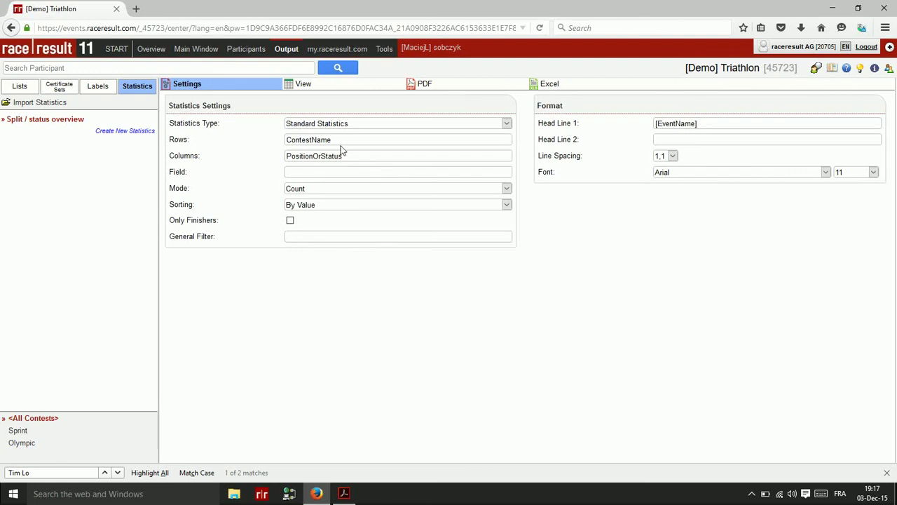
# Check the ContestName rows and PositionOrStatus columns fields, then show the table: Sprint 578, Olympic 616, total 1194
pyautogui.click(352, 140)
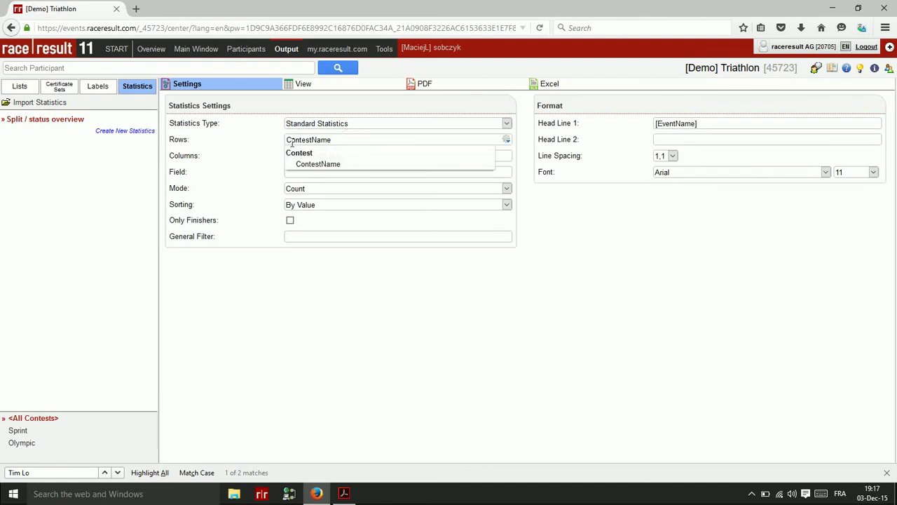
pyautogui.click(225, 159)
pyautogui.click(370, 157)
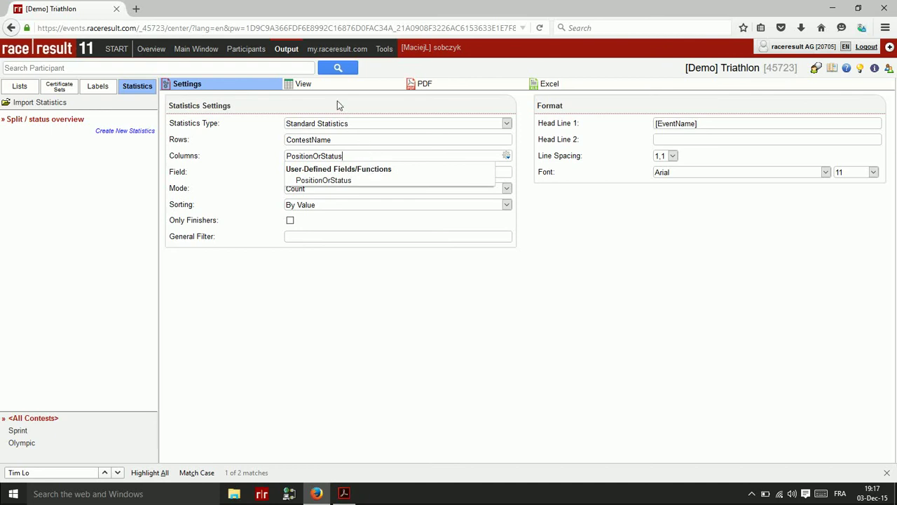
pyautogui.click(309, 86)
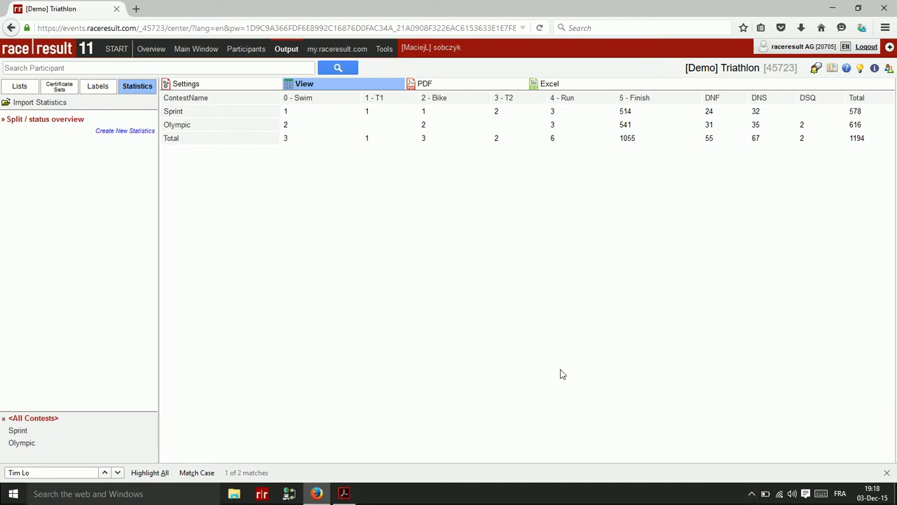
# Review the split/status table showing 55 DNF, 67 DNS and 2 DSQ across Sprint and Olympic
pyautogui.click(751, 494)
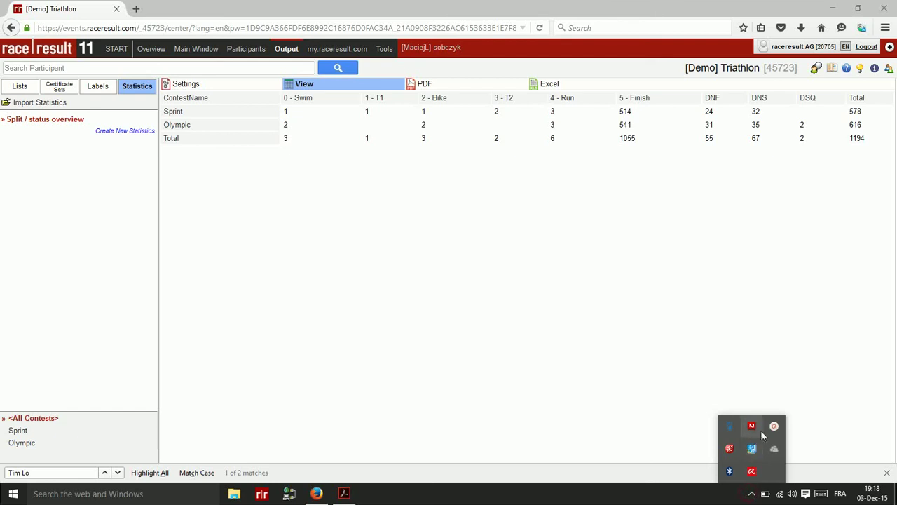
pyautogui.click(774, 426)
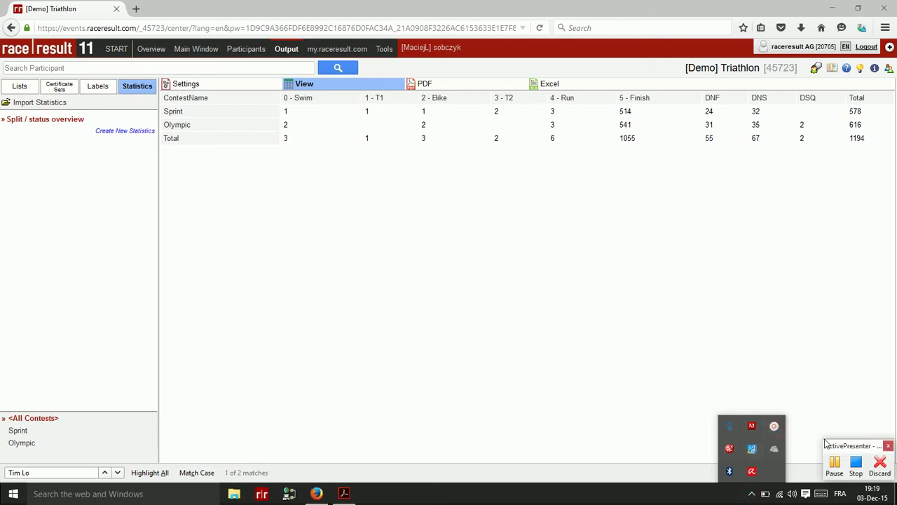